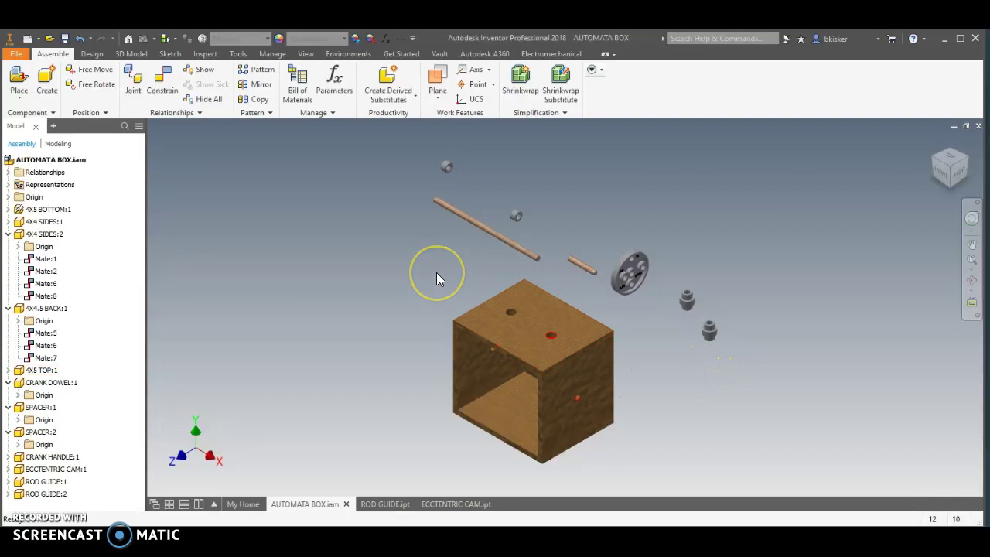
- Move the crank dowel clear of the box and start a mate constraint with the dowel's axis as the first selection
{"action": "left_click_drag", "start_coordinate": [459, 220], "coordinate": [293, 302]}
{"action": "left_click", "coordinate": [306, 364]}
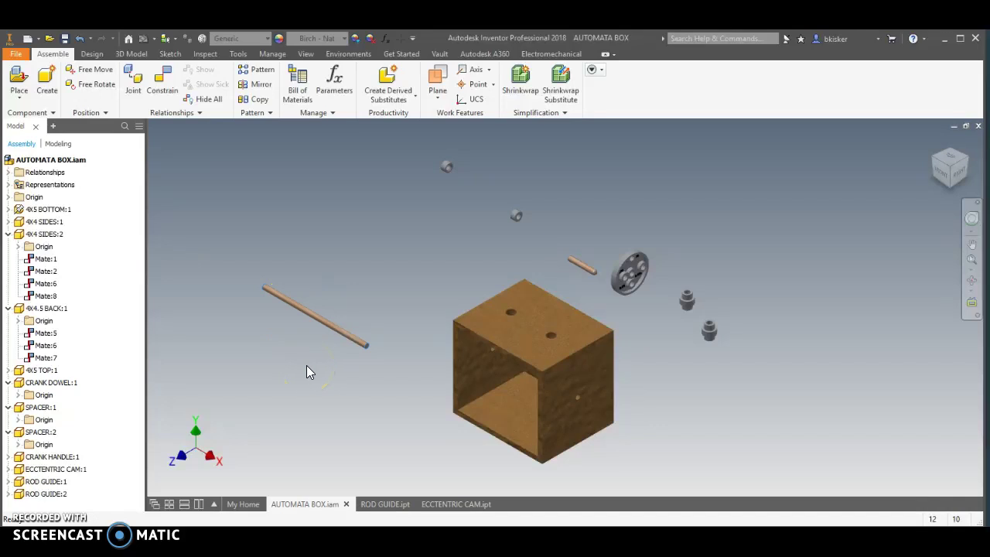
{"action": "left_click", "coordinate": [162, 87]}
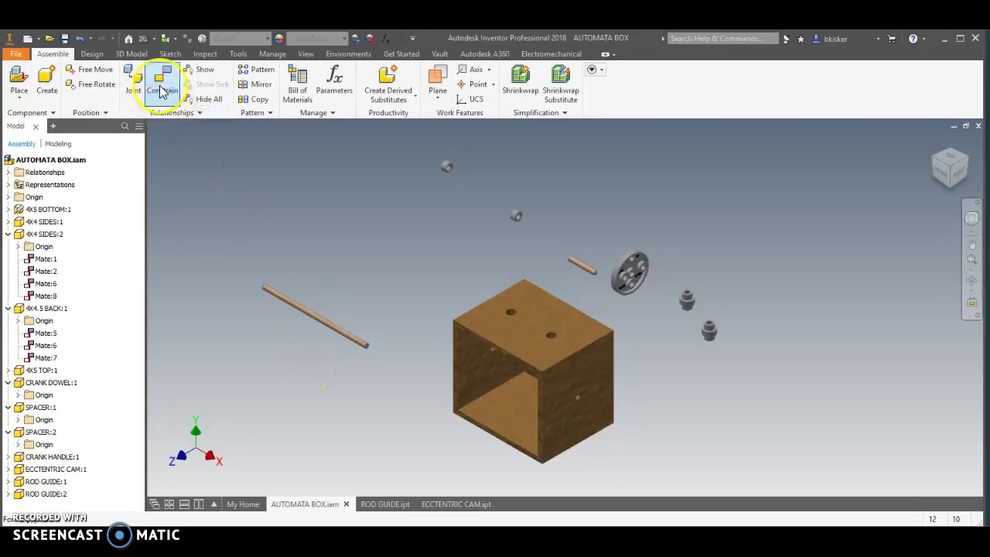
{"action": "left_click", "coordinate": [240, 190]}
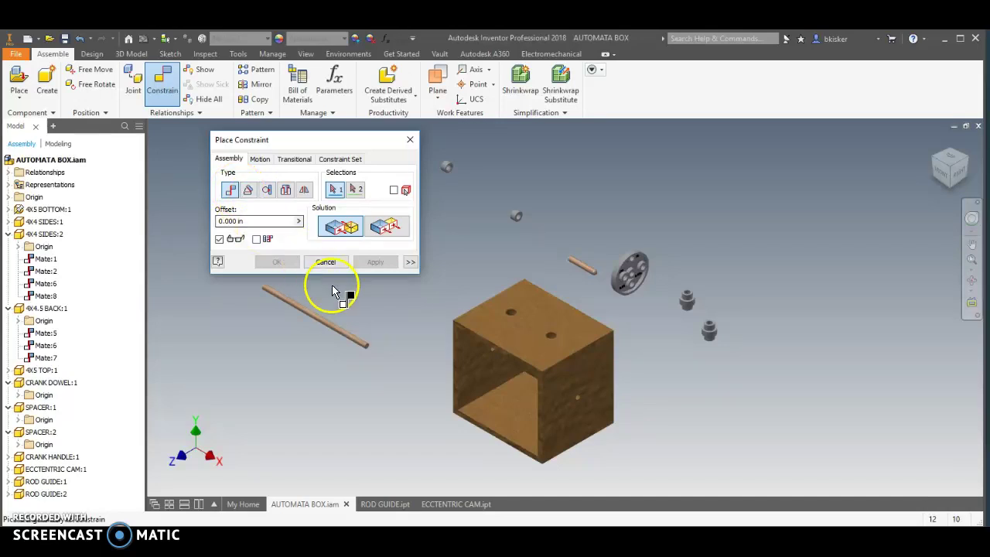
{"action": "left_click", "coordinate": [367, 343]}
{"action": "scroll", "coordinate": [349, 343], "scroll_direction": "down", "scroll_amount": 3}
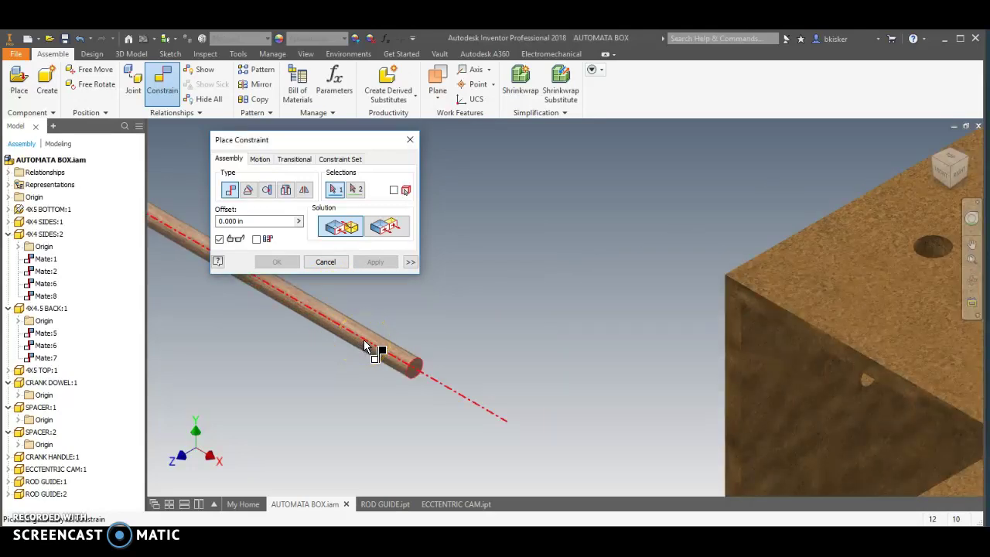
{"action": "left_click", "coordinate": [396, 354]}
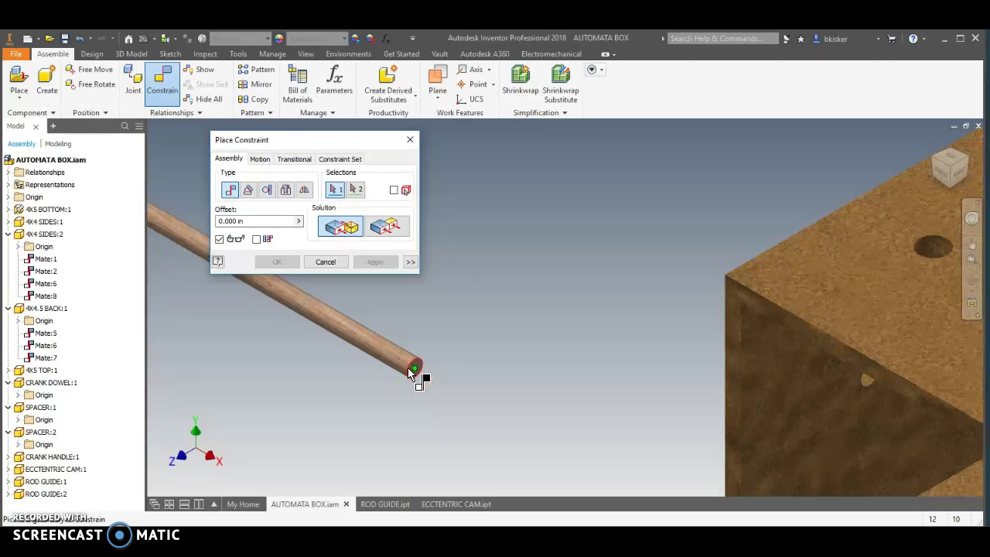
{"action": "scroll", "coordinate": [402, 365], "scroll_direction": "down", "scroll_amount": 2}
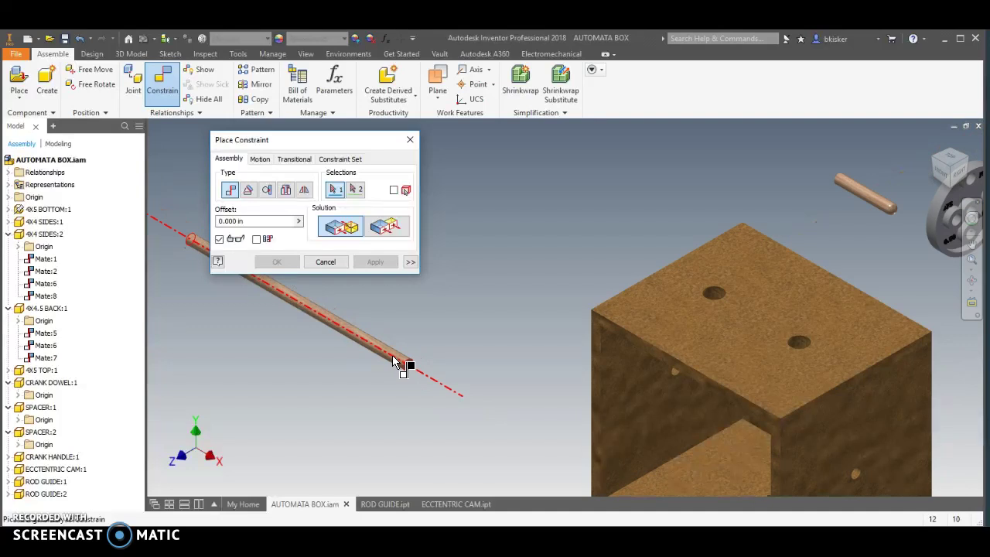
{"action": "left_click", "coordinate": [406, 374]}
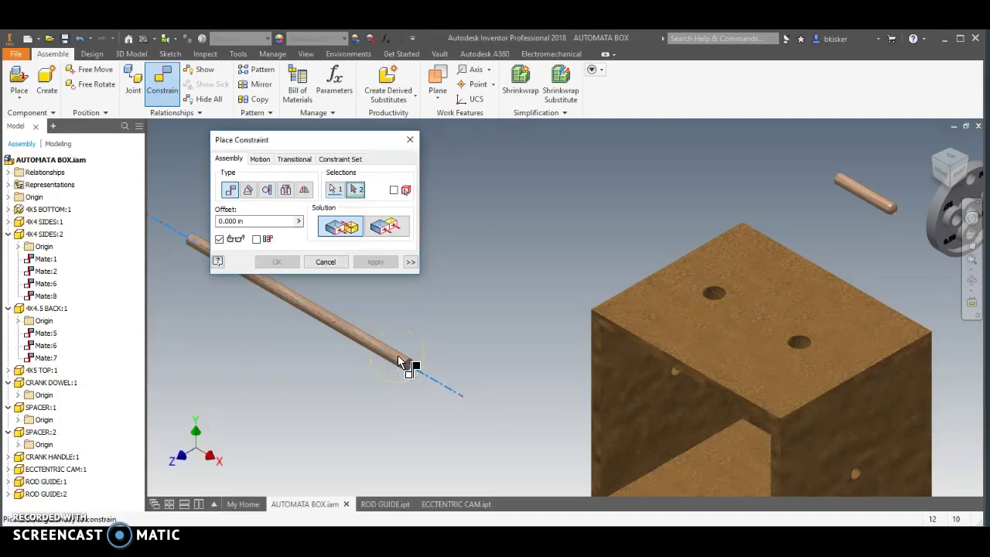
- Mate the dowel's axis to the axis of the small hole in side panel 4X4 SIDES:2 with a 0.000 in offset
{"action": "middle_click_drag", "start_coordinate": [464, 394], "coordinate": [458, 281], "text": "shift"}
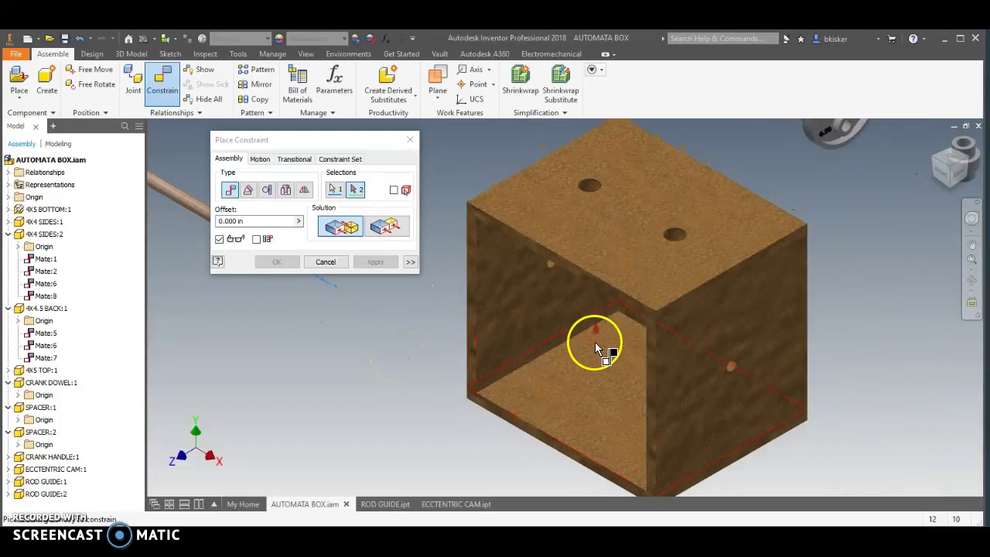
{"action": "left_click", "coordinate": [551, 265]}
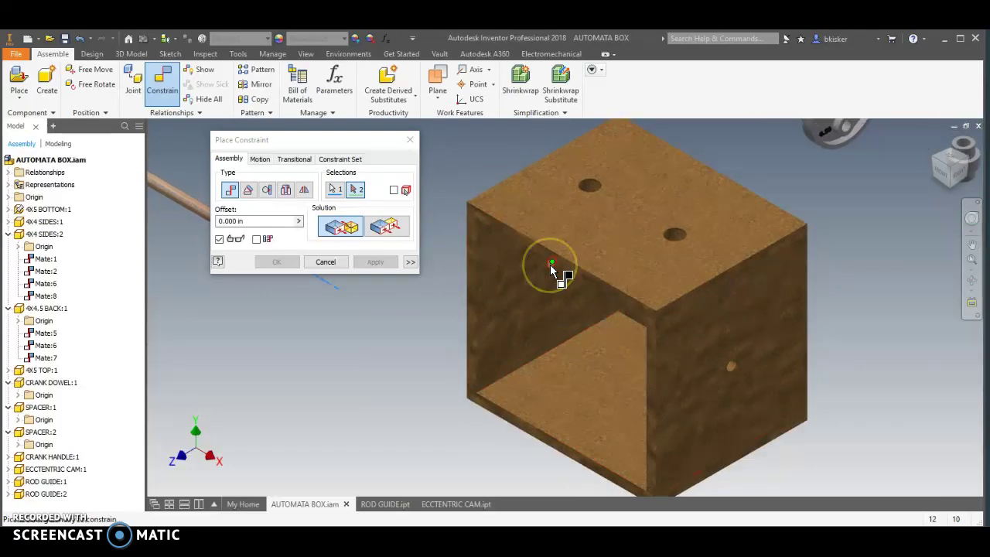
{"action": "left_click", "coordinate": [550, 265]}
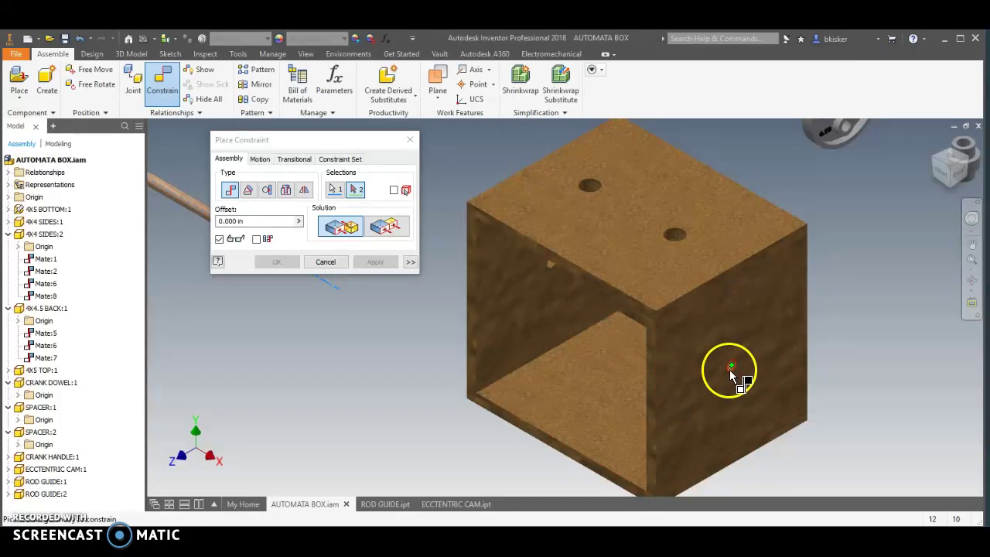
{"action": "scroll", "coordinate": [731, 375], "scroll_direction": "up", "scroll_amount": 5}
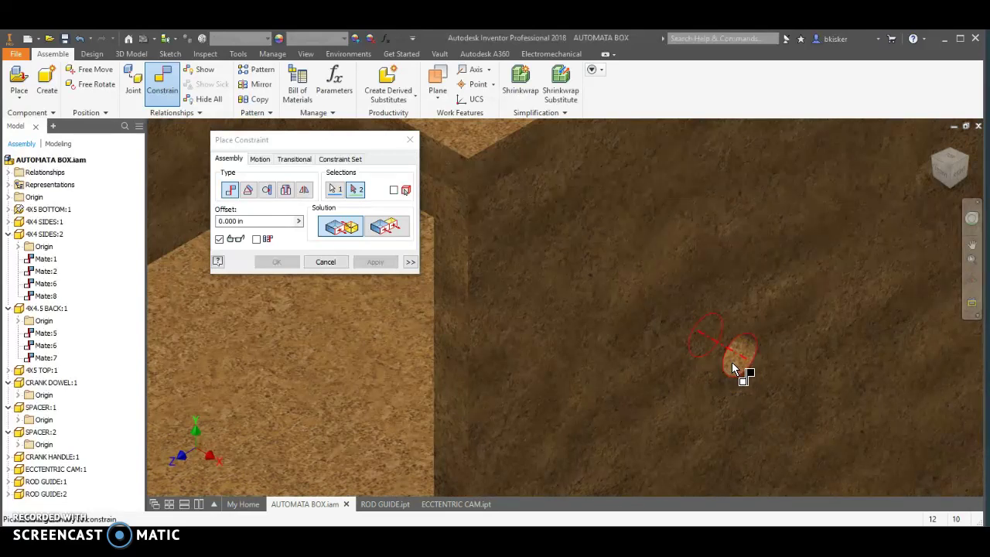
{"action": "mouse_move", "coordinate": [732, 362]}
{"action": "left_click", "coordinate": [750, 382]}
{"action": "scroll", "coordinate": [670, 391], "scroll_direction": "down", "scroll_amount": 5}
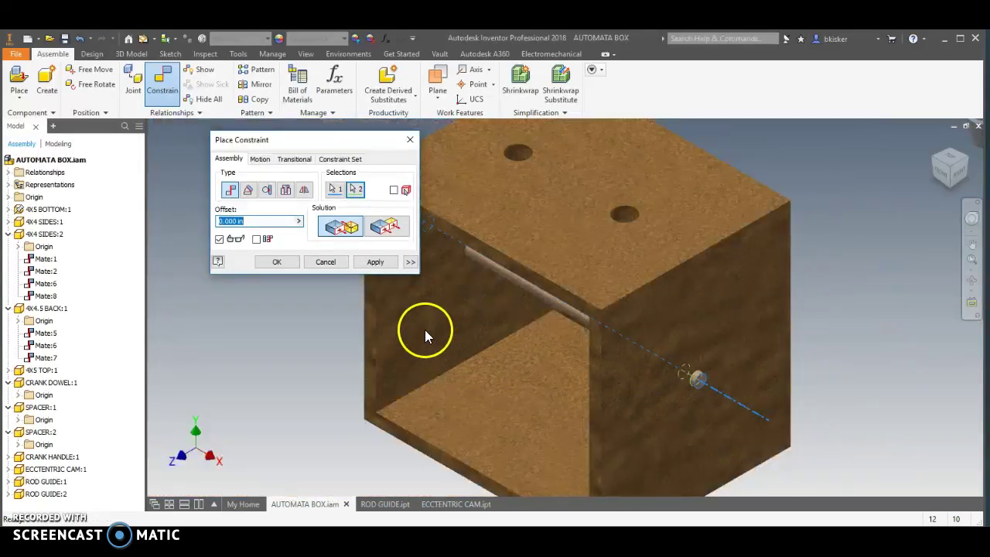
{"action": "left_click", "coordinate": [279, 263]}
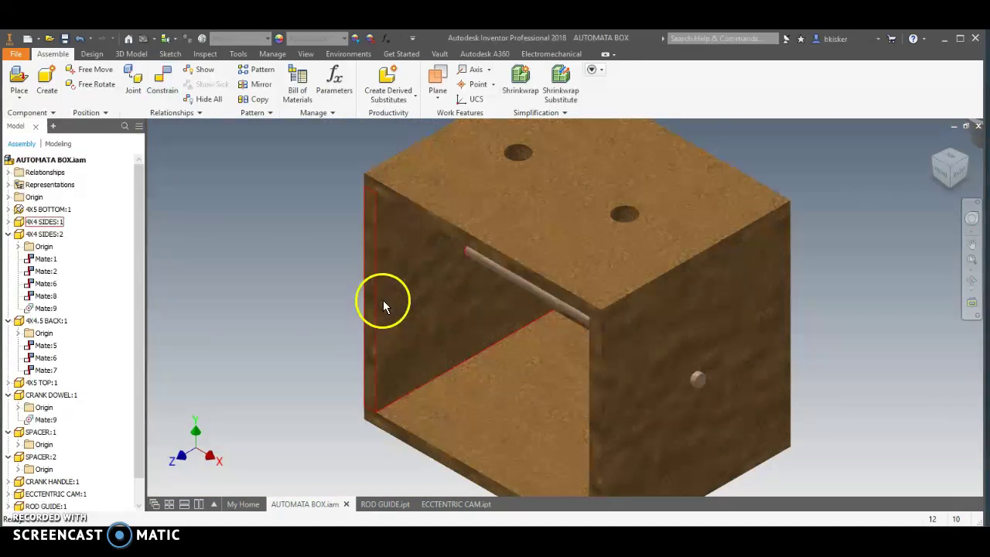
- Slide the crank dowel along its axis until its end protrudes from side panel 4X4 SIDES:2
{"action": "scroll", "coordinate": [383, 300], "scroll_direction": "down", "scroll_amount": 3}
{"action": "left_click_drag", "start_coordinate": [474, 290], "coordinate": [477, 325]}
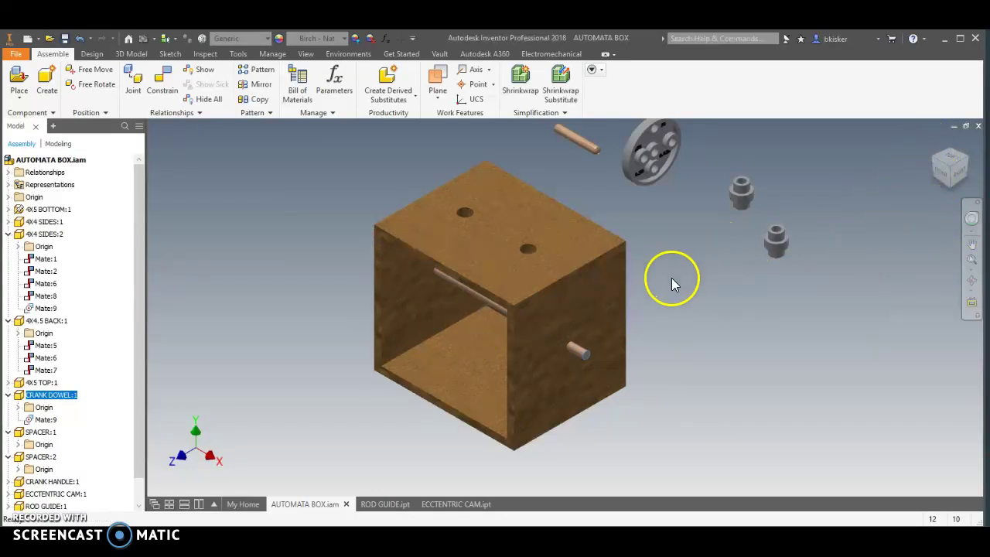
{"action": "scroll", "coordinate": [673, 294], "scroll_direction": "down", "scroll_amount": 3}
{"action": "scroll", "coordinate": [680, 332], "scroll_direction": "up", "scroll_amount": 1}
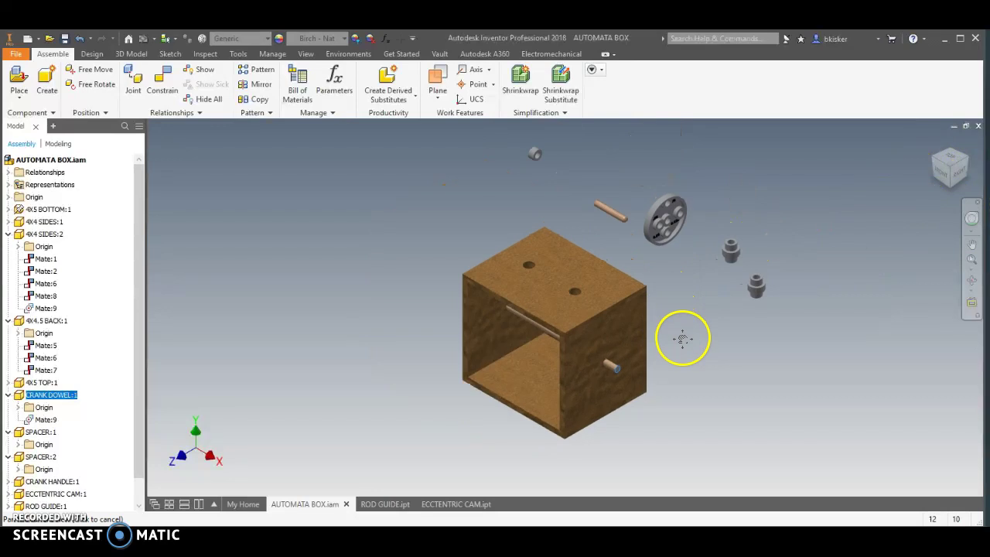
- Move SPACER:2 beside the 4X4 SIDES:2 panel and SPACER:1 beside the opposite side panel, near the two dowel ends
{"action": "left_click", "coordinate": [541, 324]}
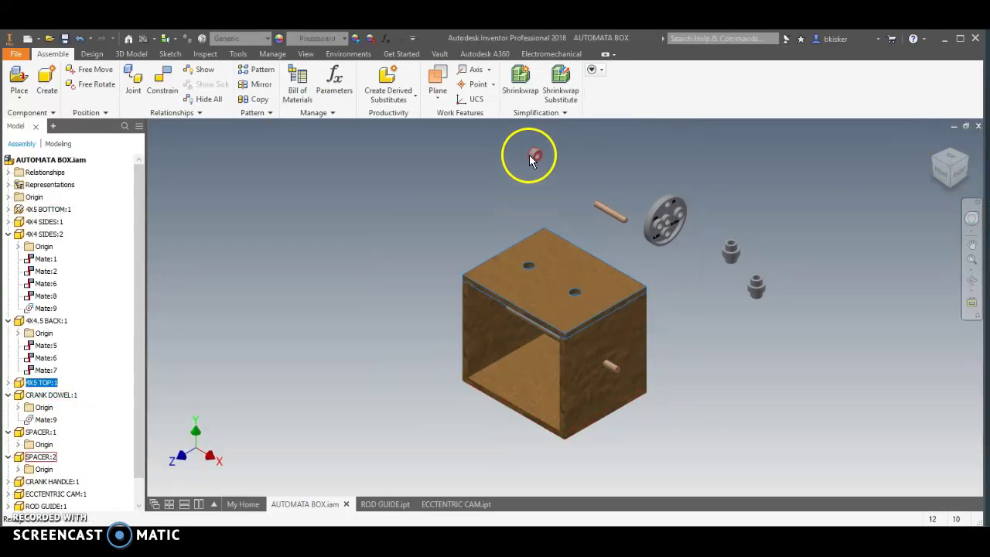
{"action": "left_click_drag", "start_coordinate": [531, 158], "coordinate": [670, 400]}
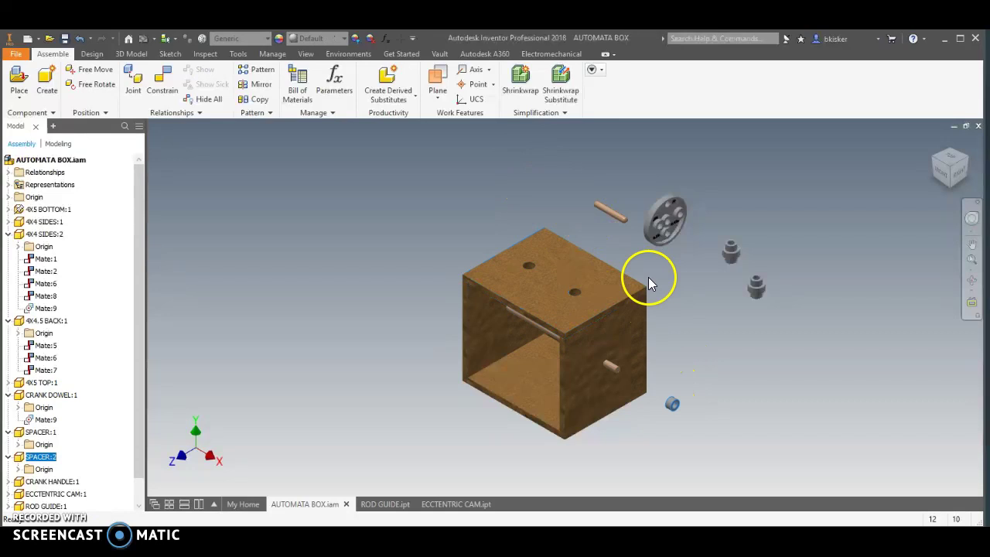
{"action": "scroll", "coordinate": [654, 298], "scroll_direction": "down", "scroll_amount": 2}
{"action": "left_click_drag", "start_coordinate": [546, 206], "coordinate": [542, 307]}
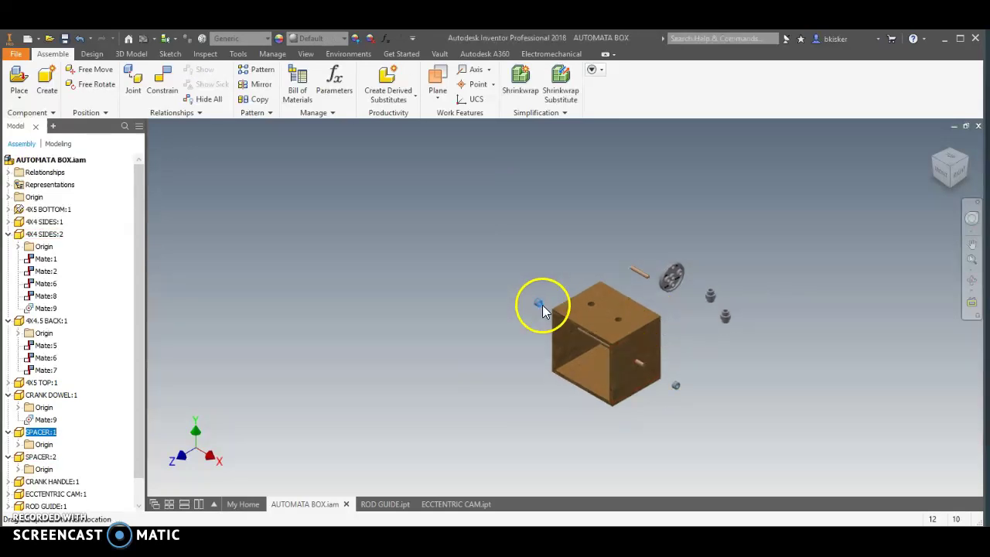
- Free-rotate SPACER:1 so that its end with the larger bore faces outward, away from the box
{"action": "left_click", "coordinate": [931, 162]}
{"action": "scroll", "coordinate": [482, 371], "scroll_direction": "up", "scroll_amount": 5}
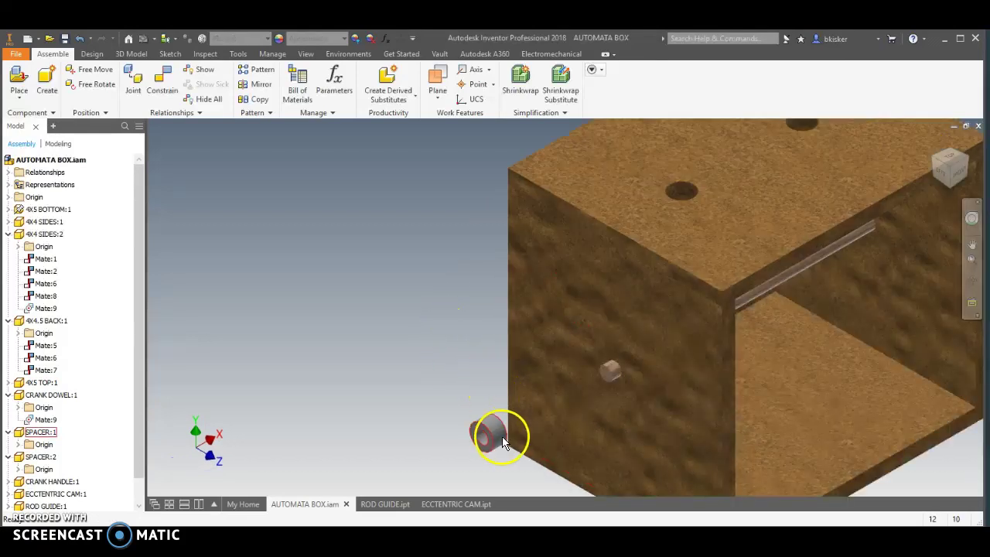
{"action": "middle_click_drag", "start_coordinate": [502, 442], "coordinate": [521, 343]}
{"action": "left_click", "coordinate": [511, 335]}
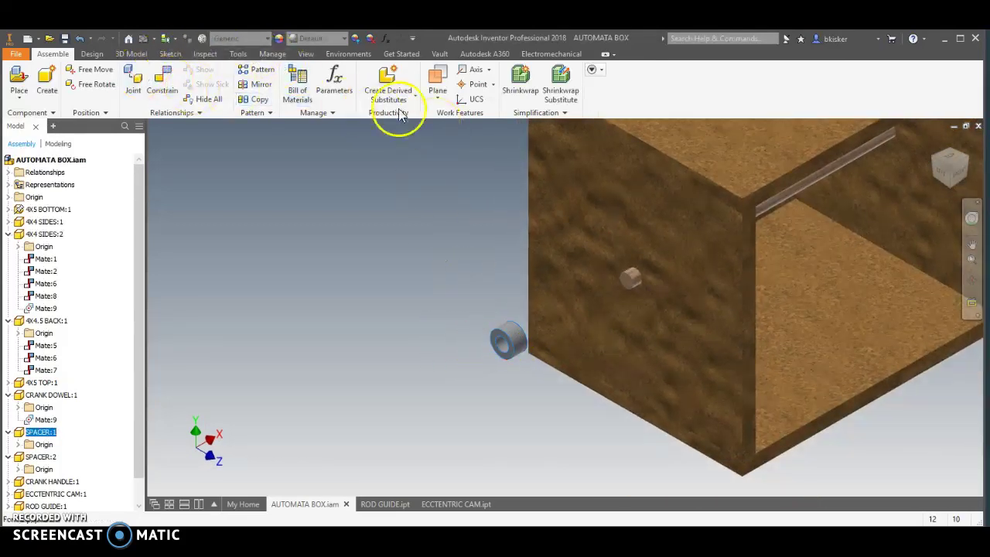
{"action": "left_click", "coordinate": [91, 54]}
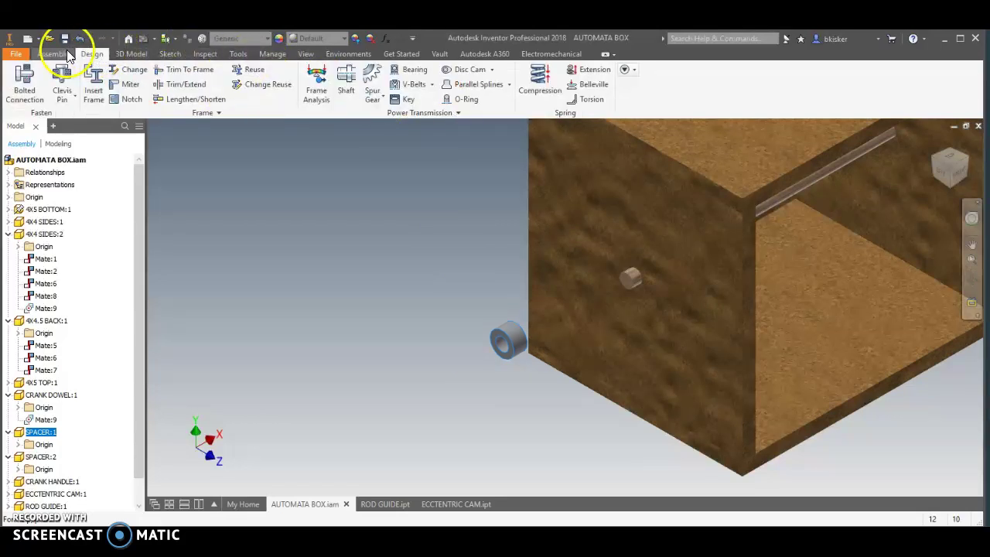
{"action": "left_click", "coordinate": [66, 55]}
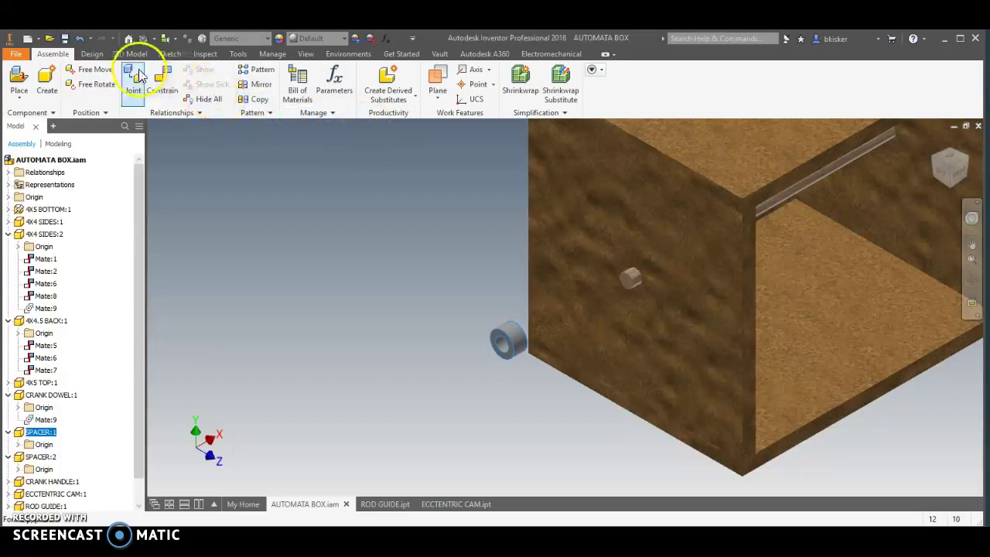
{"action": "left_click", "coordinate": [94, 83]}
{"action": "left_click_drag", "start_coordinate": [534, 327], "coordinate": [449, 400]}
{"action": "key", "text": "Escape"}
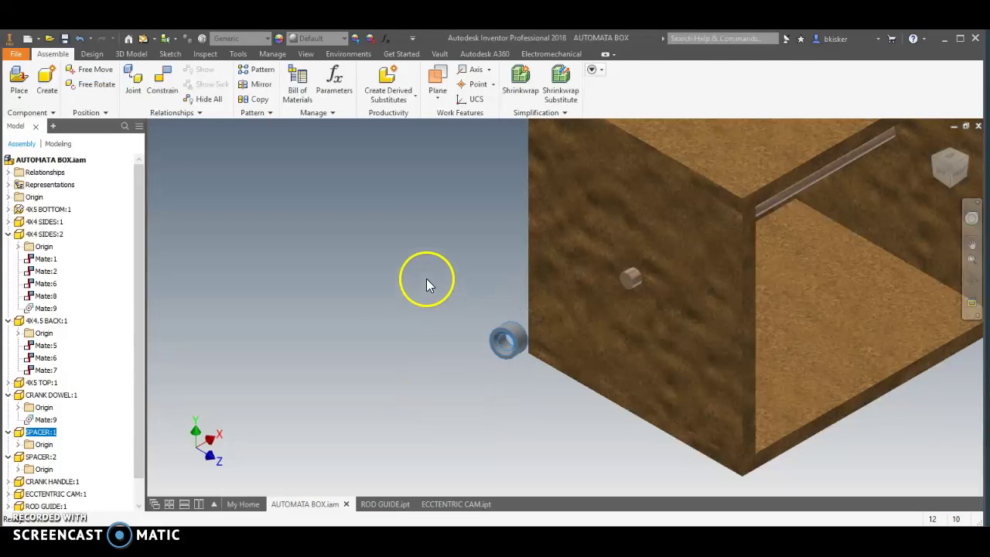
- Insert SPACER:1 onto the end of the crank dowel with an Insert constraint, using the Aligned solution and a 0.000 in offset
{"action": "left_click", "coordinate": [162, 84]}
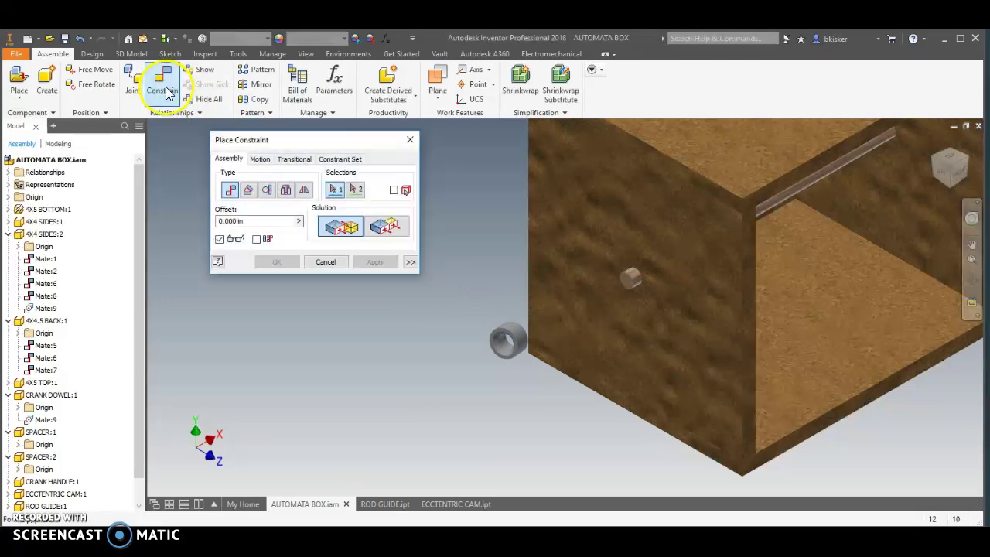
{"action": "left_click", "coordinate": [285, 190]}
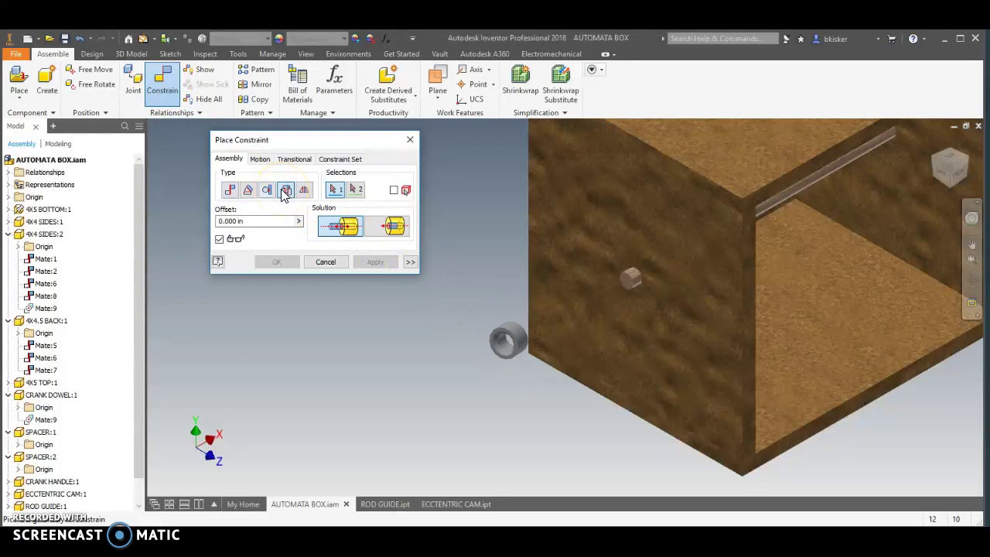
{"action": "left_click", "coordinate": [391, 227]}
{"action": "left_click", "coordinate": [501, 337]}
{"action": "left_click", "coordinate": [626, 280]}
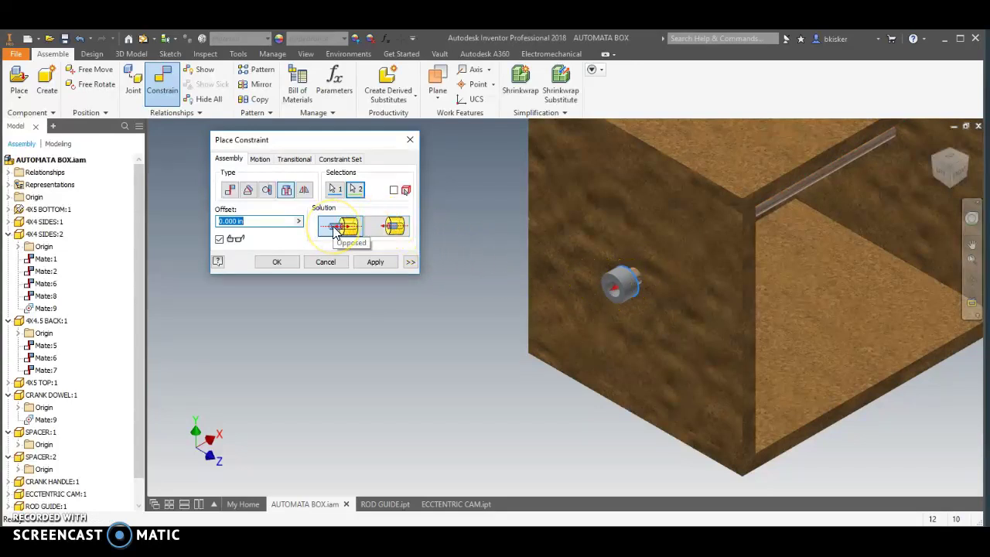
{"action": "left_click", "coordinate": [391, 226]}
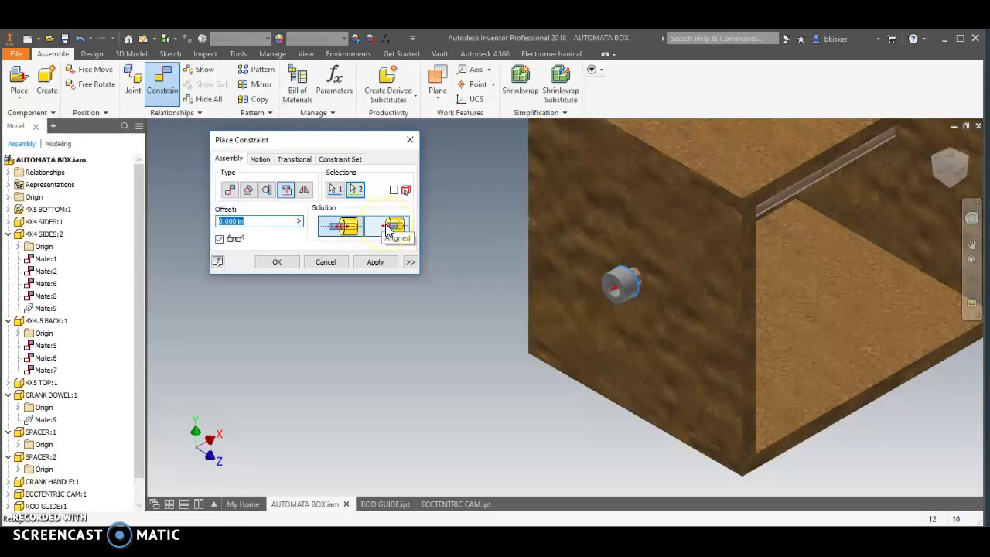
{"action": "left_click", "coordinate": [389, 227]}
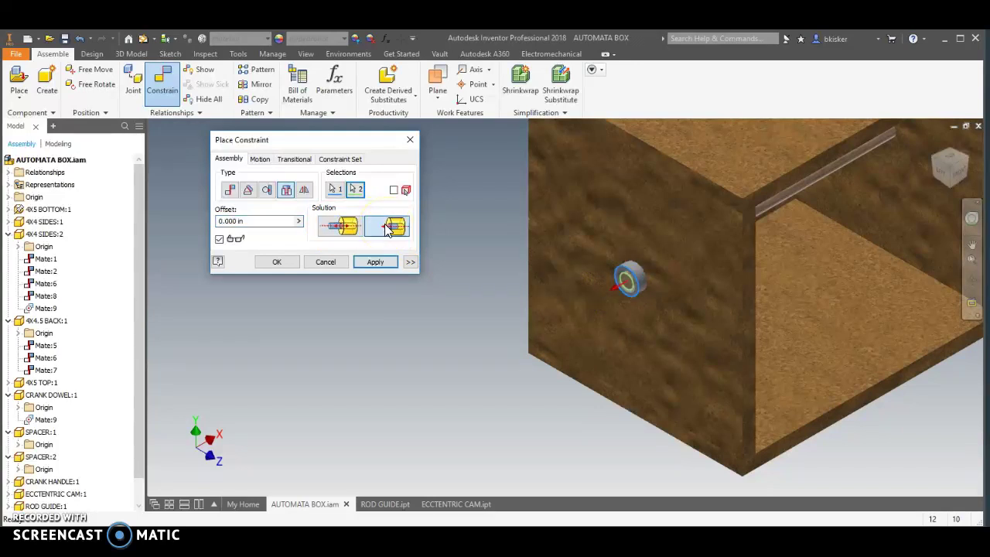
{"action": "scroll", "coordinate": [607, 308], "scroll_direction": "up", "scroll_amount": 5}
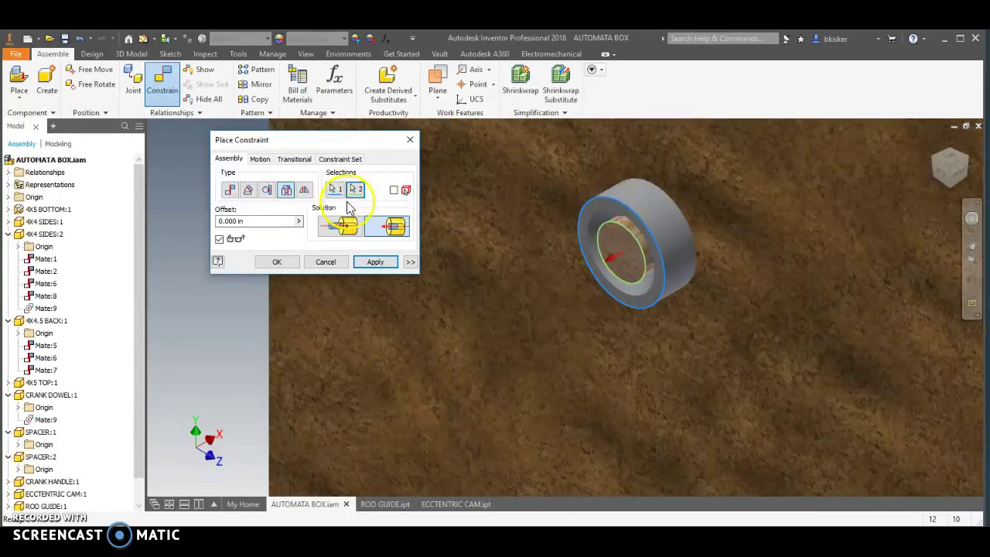
{"action": "left_click", "coordinate": [276, 261]}
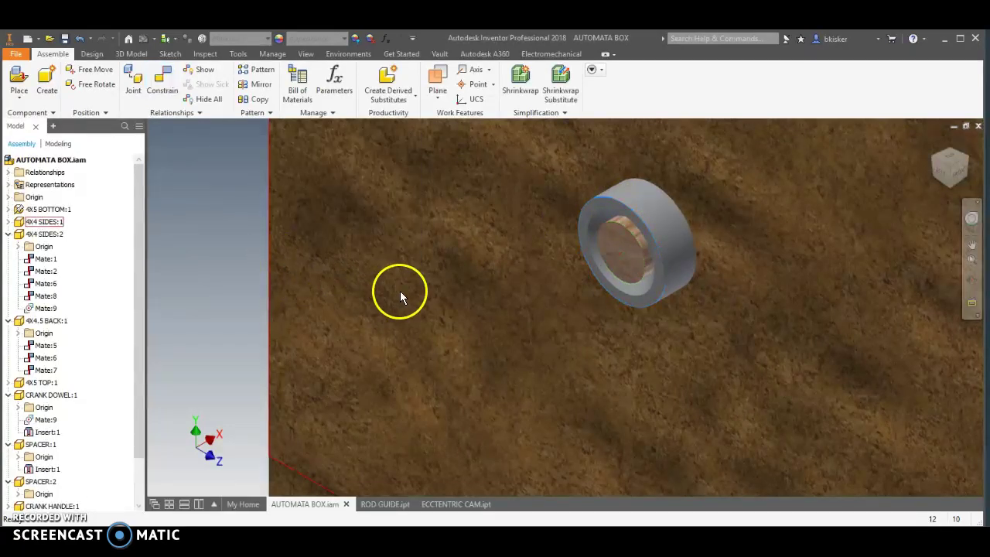
- Slide the crank dowel with its attached spacer back and forth through the box, leaving the spacer end extended outside side panel 4X4 SIDES:1
{"action": "scroll", "coordinate": [643, 294], "scroll_direction": "down", "scroll_amount": 5}
{"action": "left_click_drag", "start_coordinate": [700, 207], "coordinate": [669, 215]}
{"action": "left_click", "coordinate": [737, 228]}
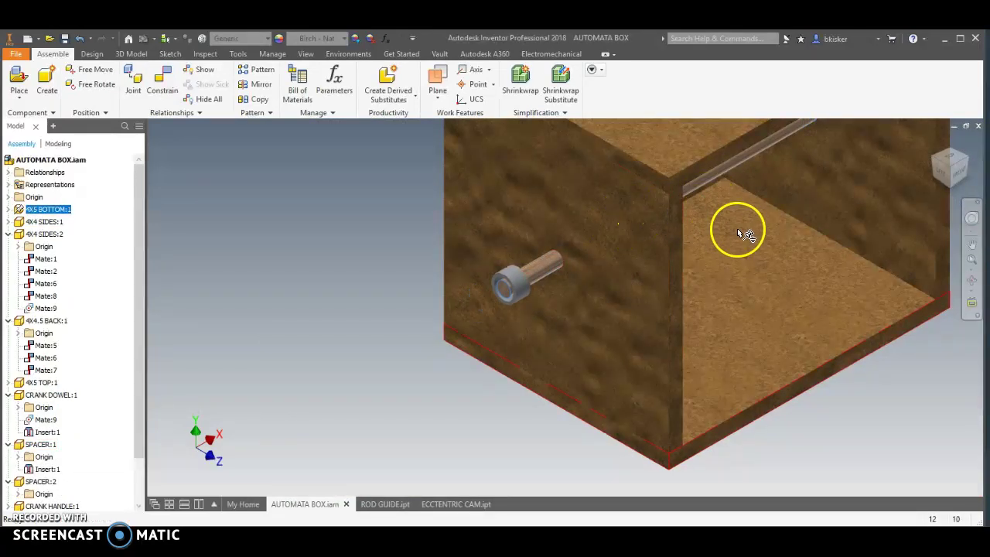
{"action": "left_click", "coordinate": [967, 164]}
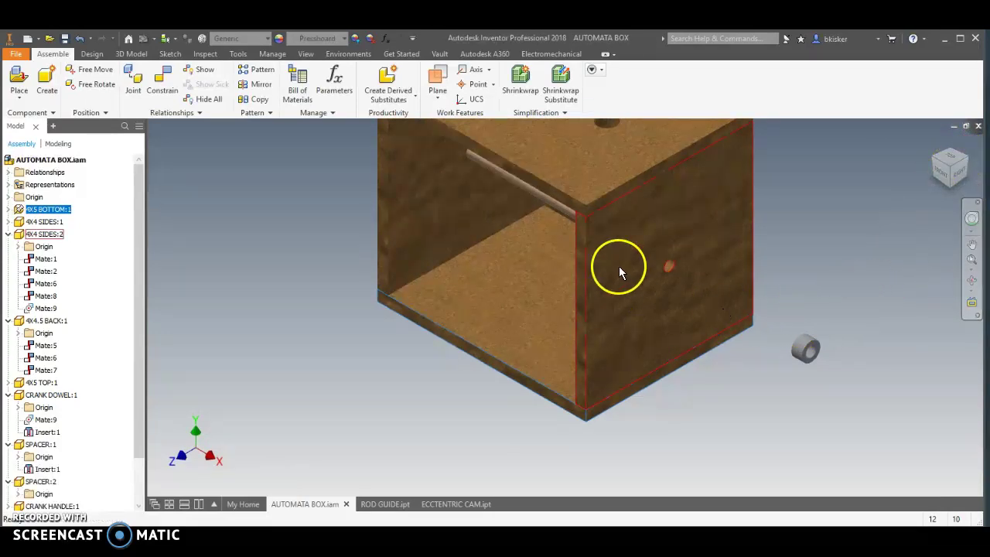
{"action": "left_click_drag", "start_coordinate": [560, 206], "coordinate": [723, 301]}
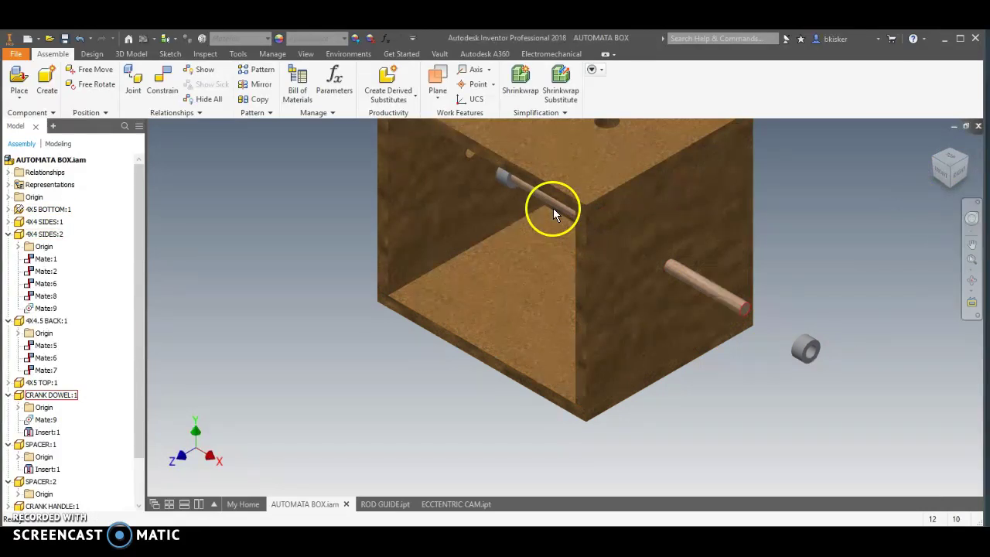
{"action": "left_click_drag", "start_coordinate": [553, 208], "coordinate": [437, 165]}
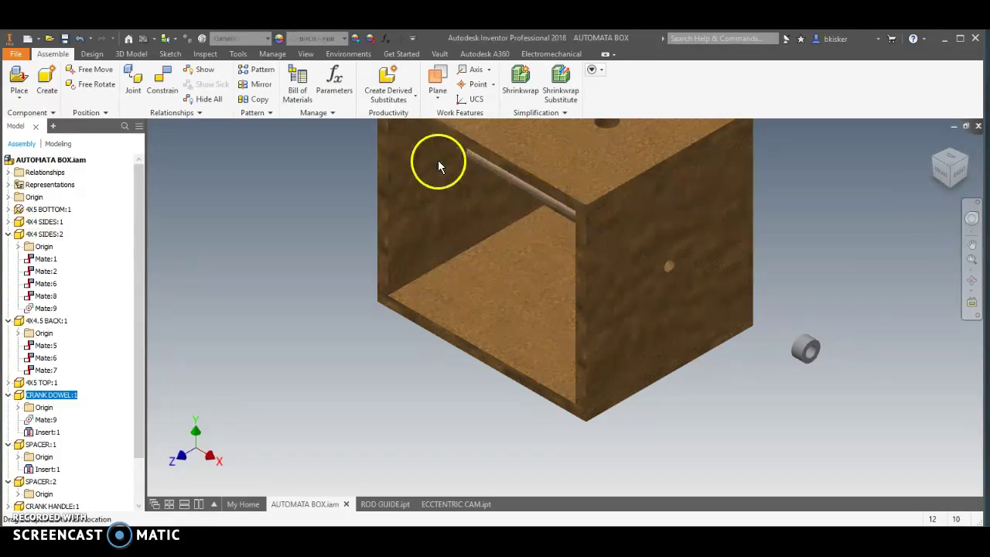
{"action": "left_click", "coordinate": [938, 164]}
{"action": "scroll", "coordinate": [491, 399], "scroll_direction": "up", "scroll_amount": 5}
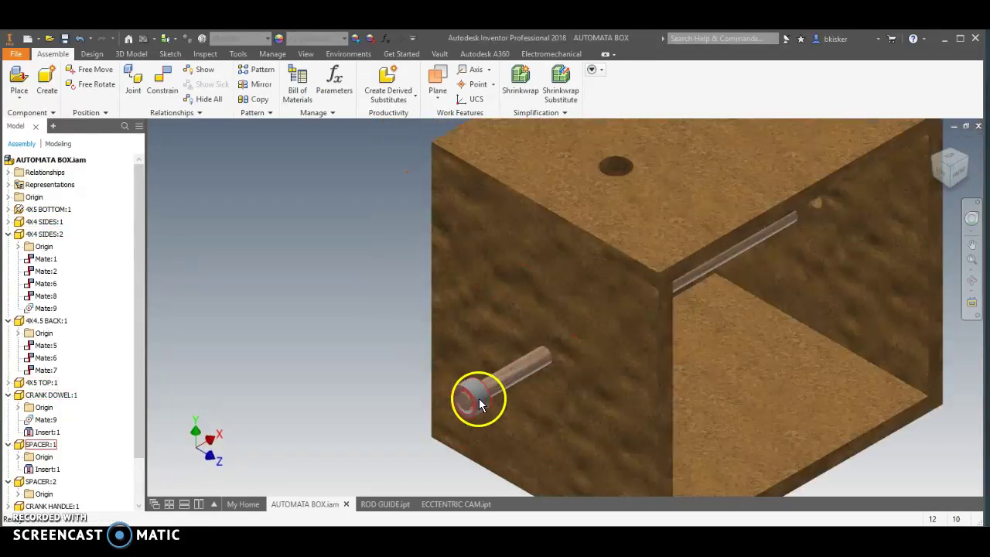
- Slide the crank dowel with its attached spacer completely out of the box, past side panel 4X4 SIDES:1
{"action": "left_click_drag", "start_coordinate": [483, 390], "coordinate": [348, 426]}
{"action": "scroll", "coordinate": [343, 265], "scroll_direction": "down", "scroll_amount": 5}
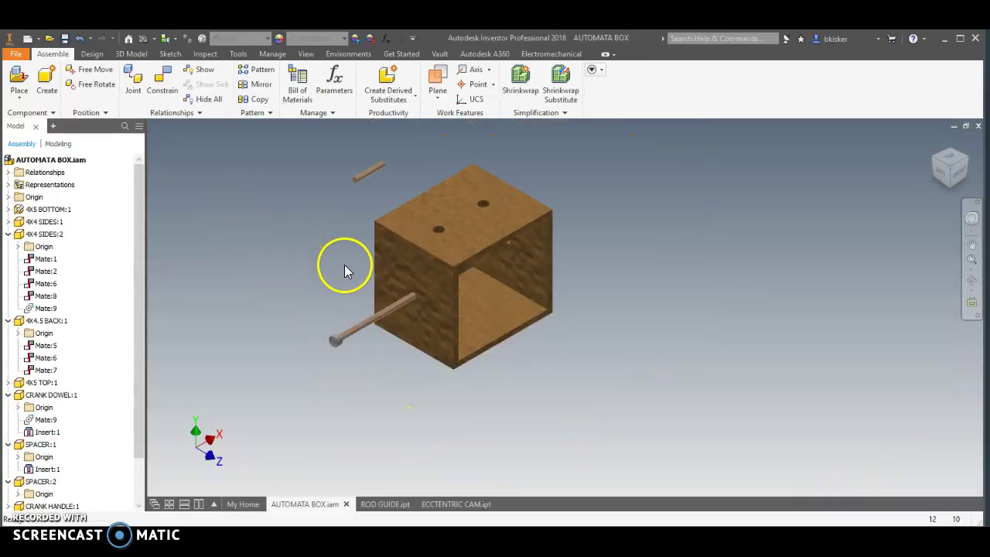
{"action": "left_click_drag", "start_coordinate": [365, 309], "coordinate": [298, 338]}
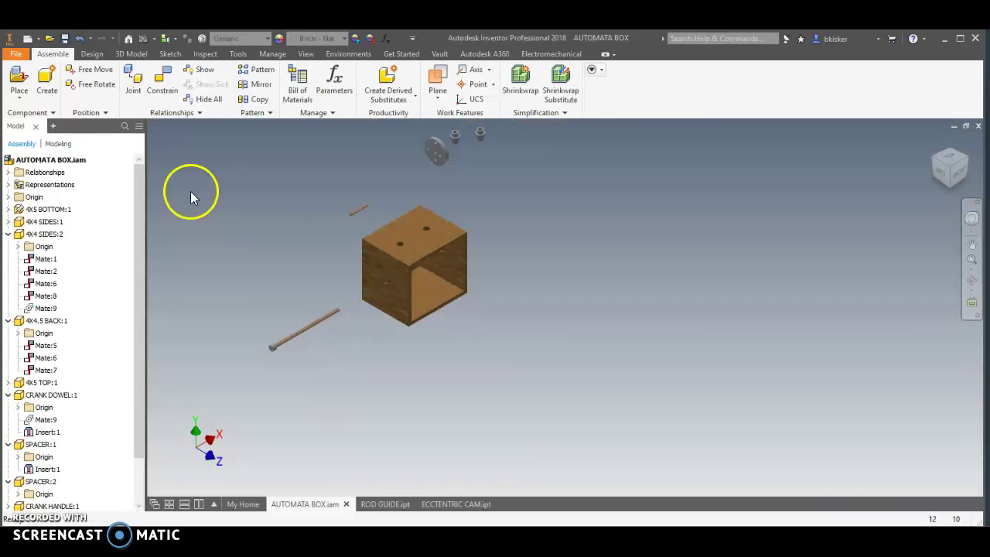
- Mate the box-facing end face of SPACER:1 to the outer face of 4X4 SIDES:1 with a 0.000 in offset
{"action": "left_click", "coordinate": [160, 80]}
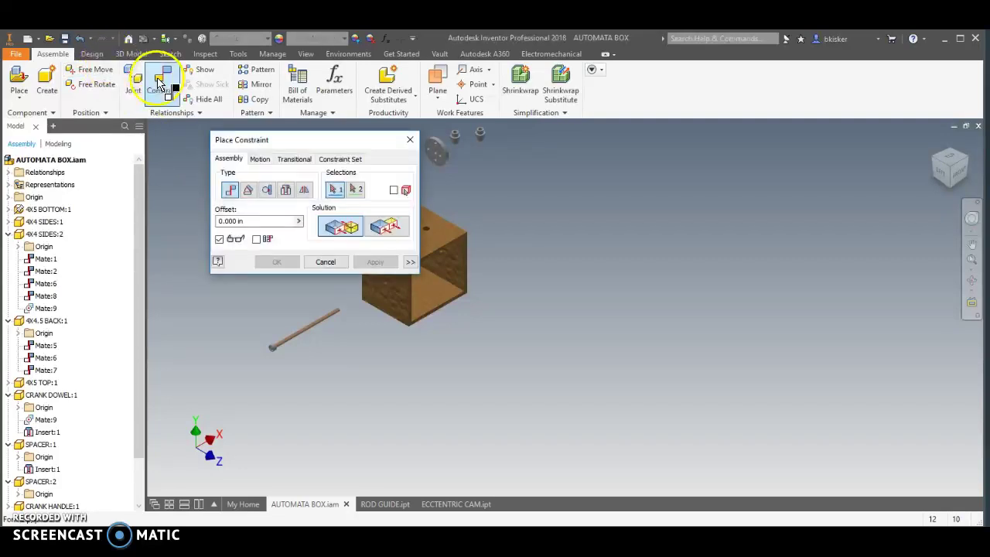
{"action": "scroll", "coordinate": [379, 291], "scroll_direction": "down", "scroll_amount": 5}
{"action": "left_click", "coordinate": [386, 300]}
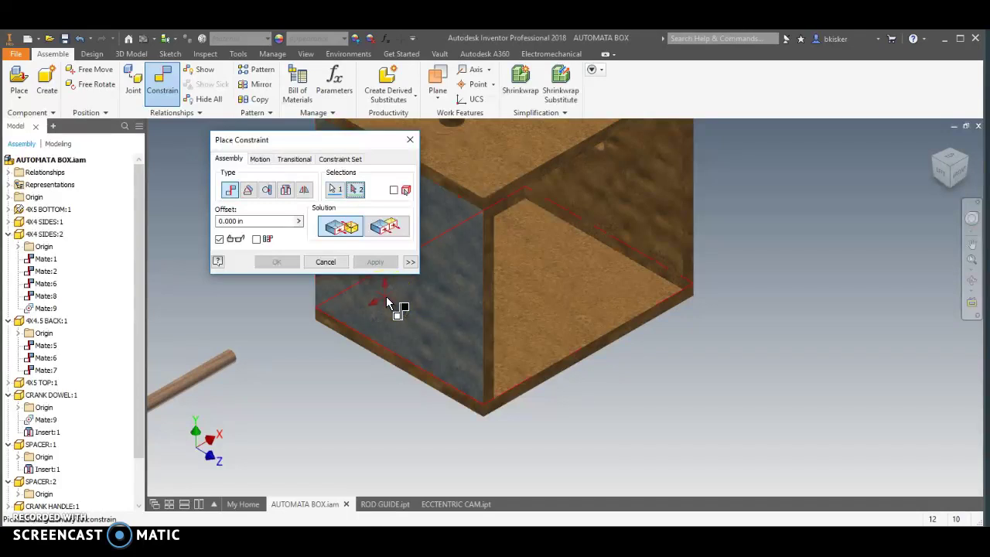
{"action": "left_click", "coordinate": [972, 154]}
{"action": "scroll", "coordinate": [451, 272], "scroll_direction": "down", "scroll_amount": 5}
{"action": "scroll", "coordinate": [471, 243], "scroll_direction": "down", "scroll_amount": 5}
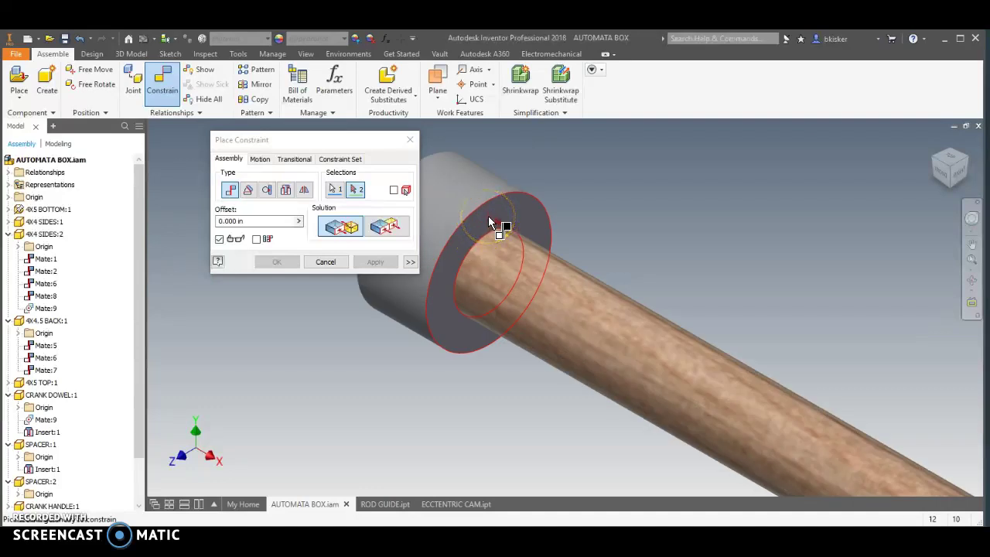
{"action": "left_click", "coordinate": [488, 217]}
{"action": "scroll", "coordinate": [480, 265], "scroll_direction": "up", "scroll_amount": 5}
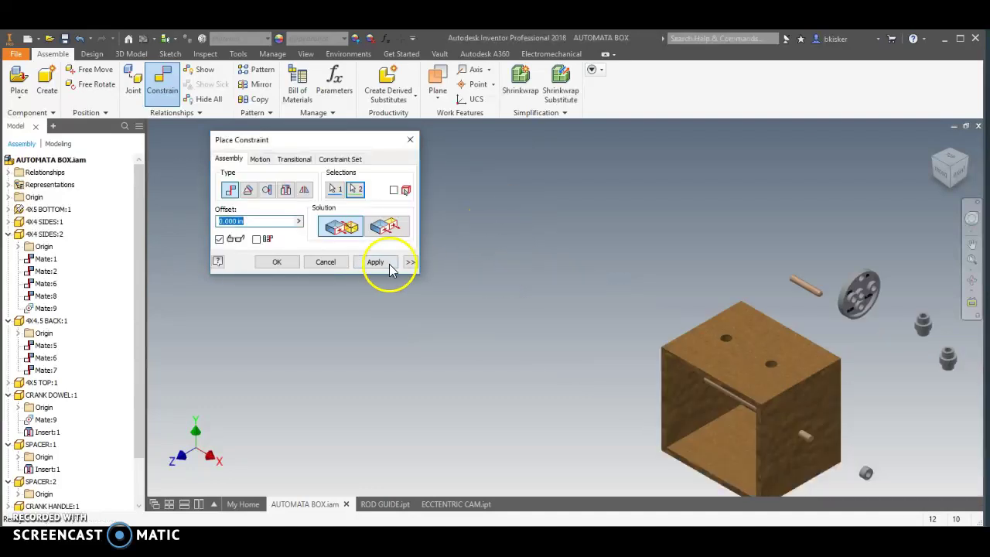
{"action": "left_click", "coordinate": [277, 261]}
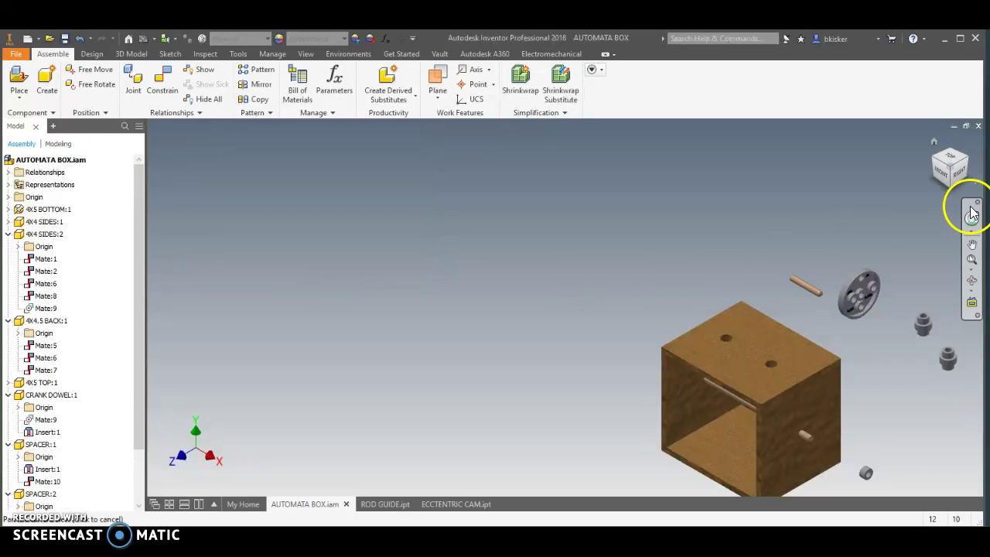
- Test SPACER:1 for movement and examine how it and the crank dowel end sit against side panel 4X4 SIDES:1
{"action": "left_click", "coordinate": [934, 163]}
{"action": "scroll", "coordinate": [500, 410], "scroll_direction": "down", "scroll_amount": 5}
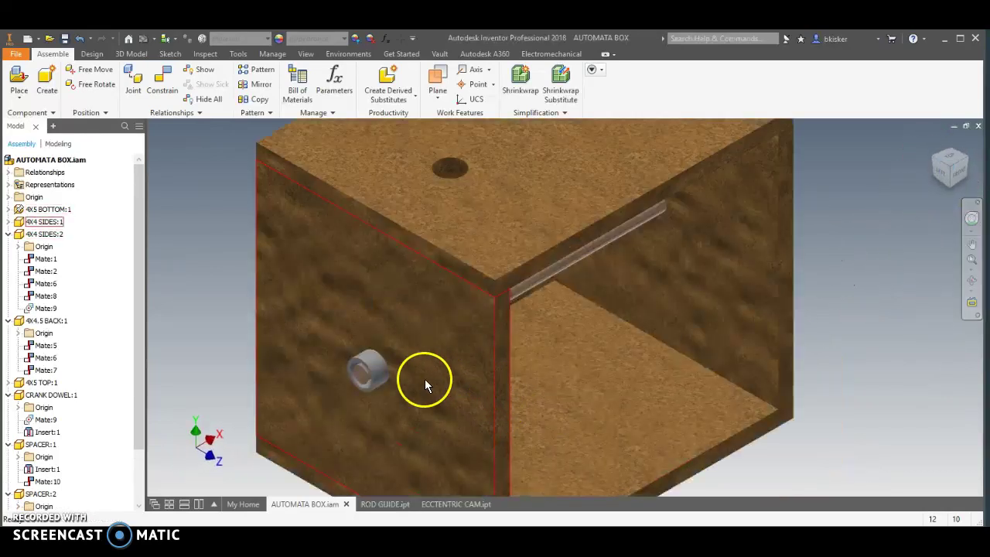
{"action": "left_click", "coordinate": [370, 374]}
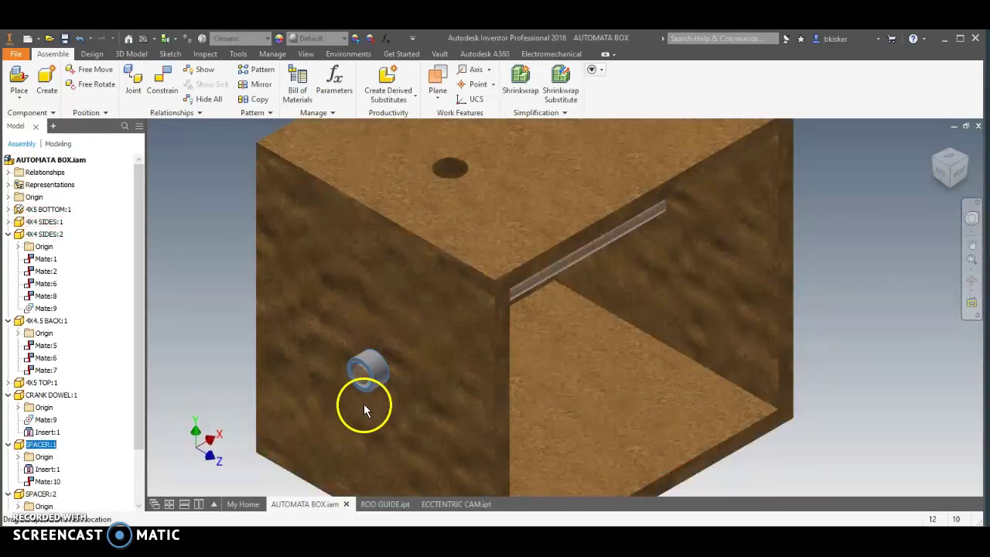
{"action": "scroll", "coordinate": [364, 404], "scroll_direction": "down", "scroll_amount": 5}
{"action": "left_click", "coordinate": [317, 345]}
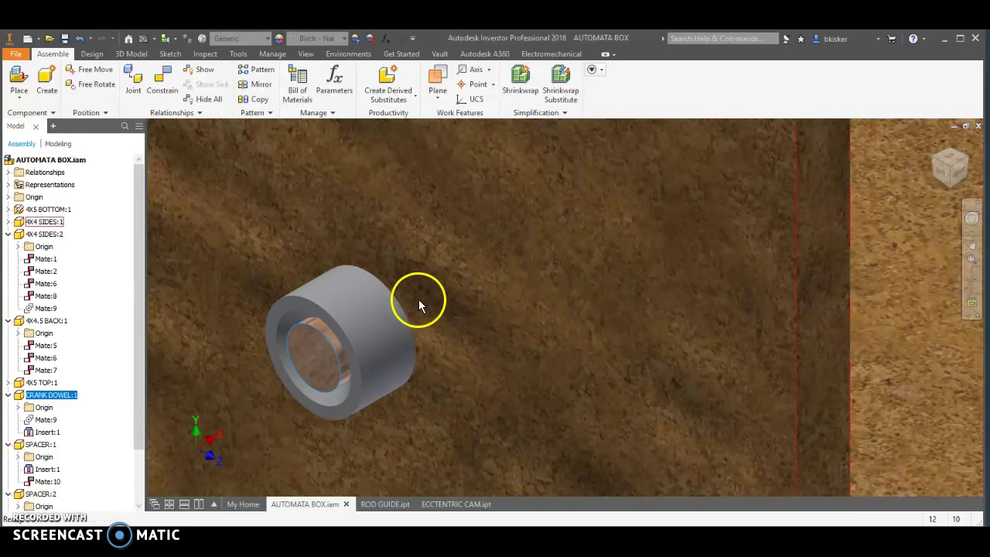
{"action": "scroll", "coordinate": [423, 298], "scroll_direction": "up", "scroll_amount": 5}
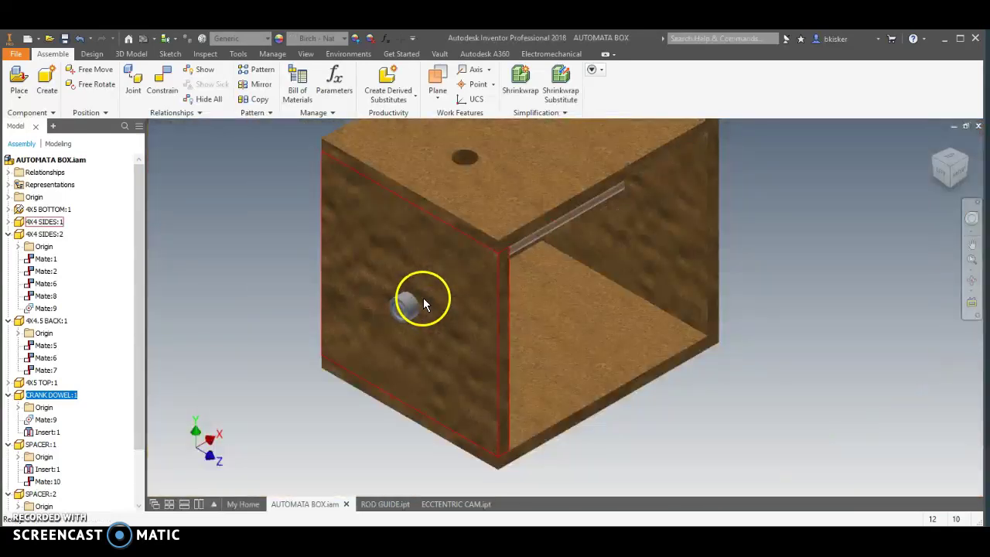
- Free-rotate SPACER:2 so its larger bore faces outward, away from the box, and shift it slightly beside side panel 4X4 SIDES:2
{"action": "left_click", "coordinate": [961, 162]}
{"action": "scroll", "coordinate": [600, 383], "scroll_direction": "down", "scroll_amount": 6}
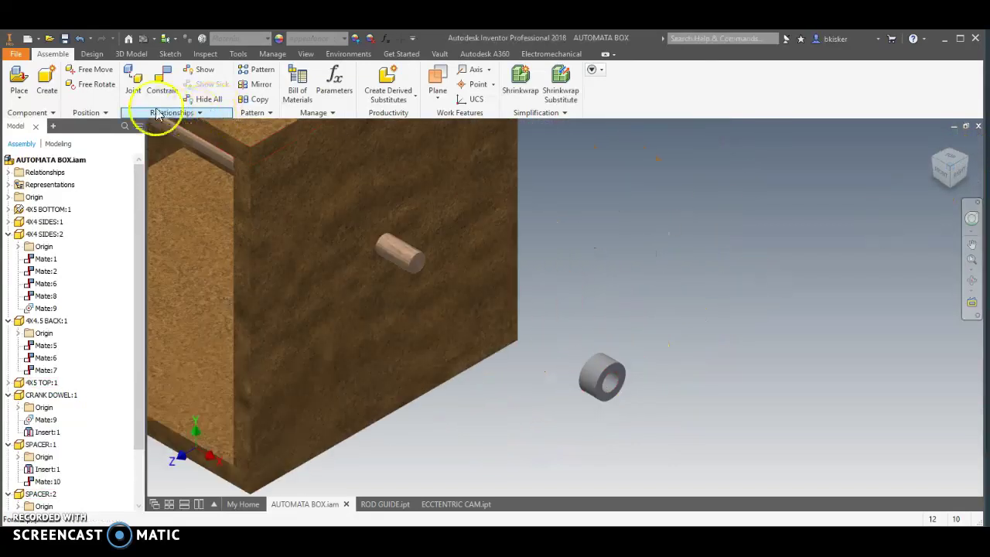
{"action": "left_click", "coordinate": [93, 83]}
{"action": "left_click", "coordinate": [593, 373]}
{"action": "left_click_drag", "start_coordinate": [596, 373], "coordinate": [620, 414]}
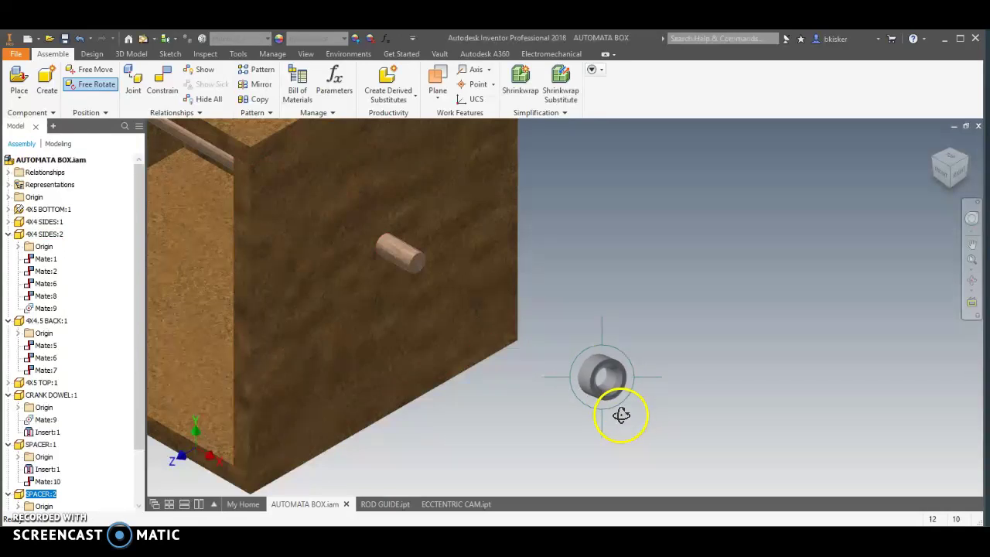
{"action": "key", "text": "Escape"}
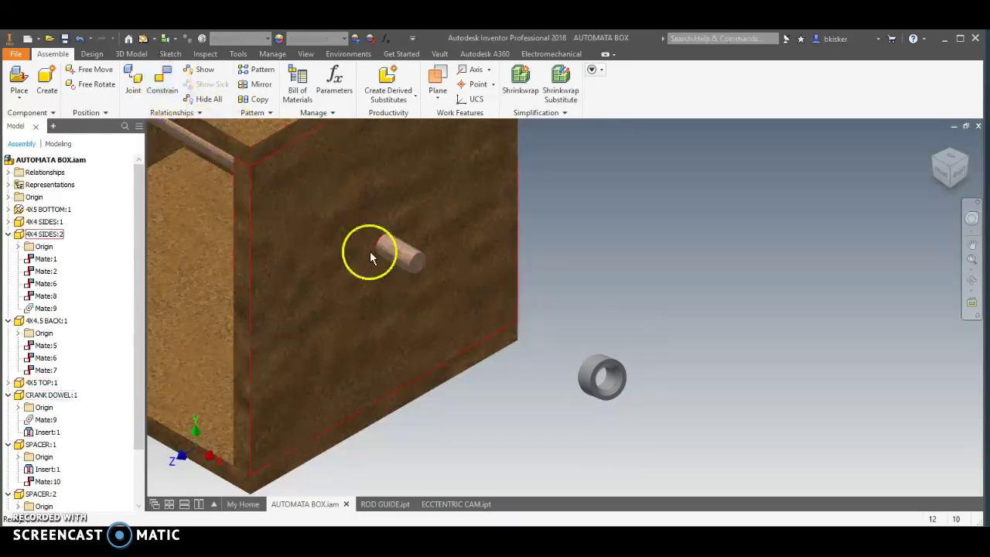
{"action": "left_click_drag", "start_coordinate": [595, 376], "coordinate": [589, 394]}
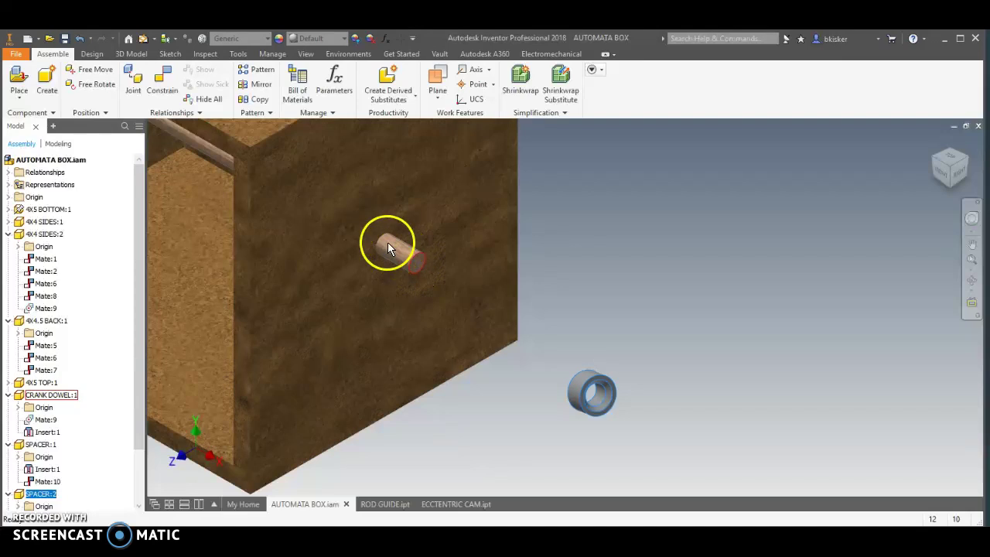
{"action": "left_click", "coordinate": [599, 330]}
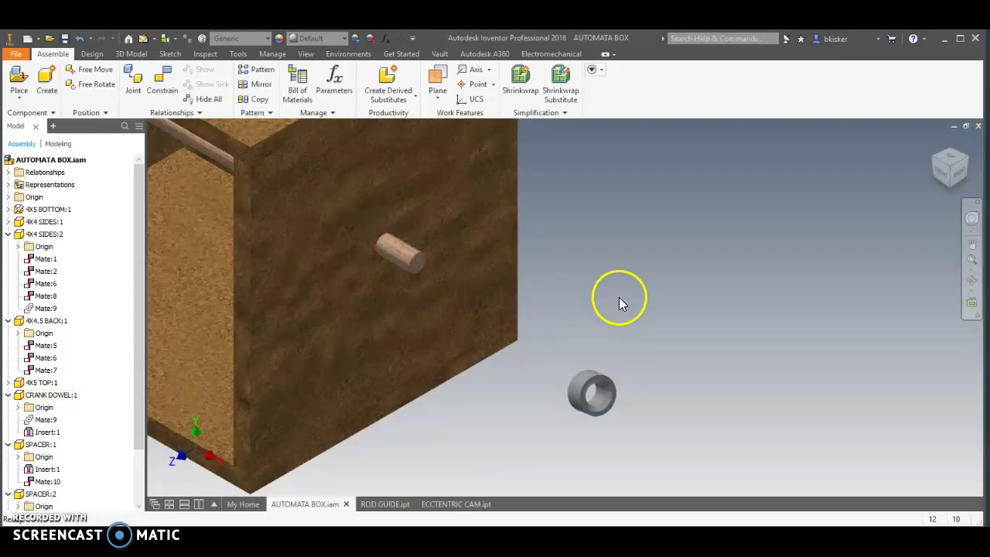
- Mate the bore axis of SPACER:2 to the axis of the crank dowel with a 0.000 in offset
{"action": "left_click", "coordinate": [163, 78]}
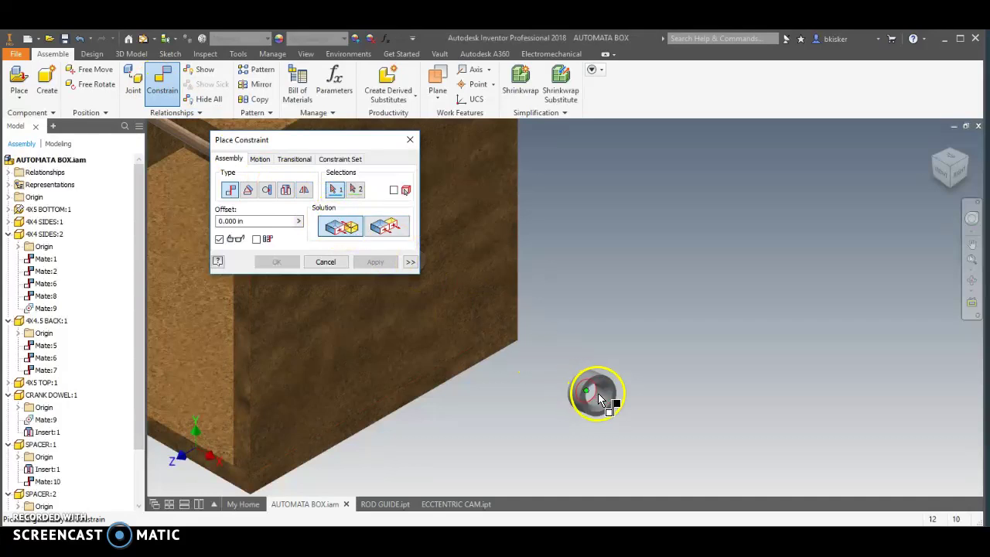
{"action": "scroll", "coordinate": [594, 398], "scroll_direction": "up", "scroll_amount": 2}
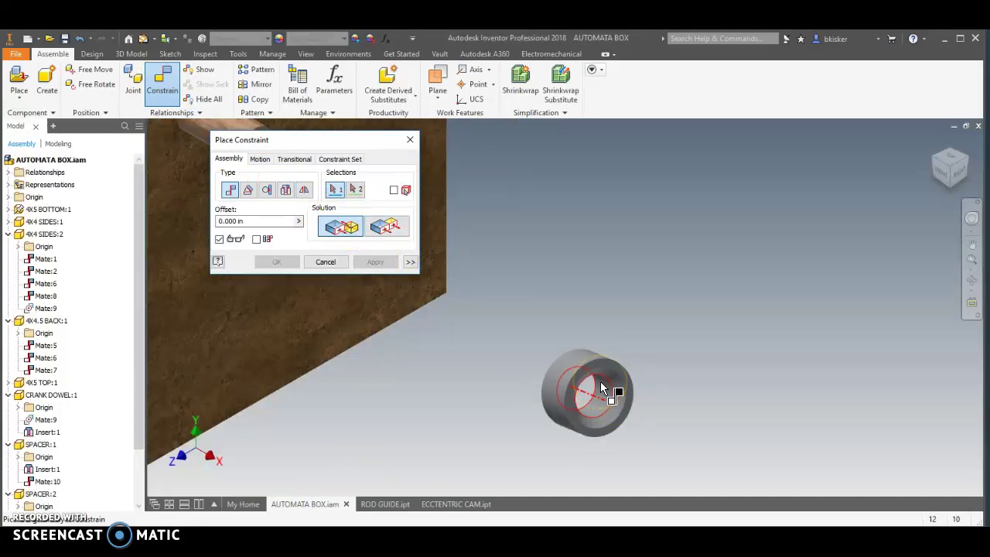
{"action": "left_click", "coordinate": [600, 381]}
{"action": "scroll", "coordinate": [539, 358], "scroll_direction": "down", "scroll_amount": 3}
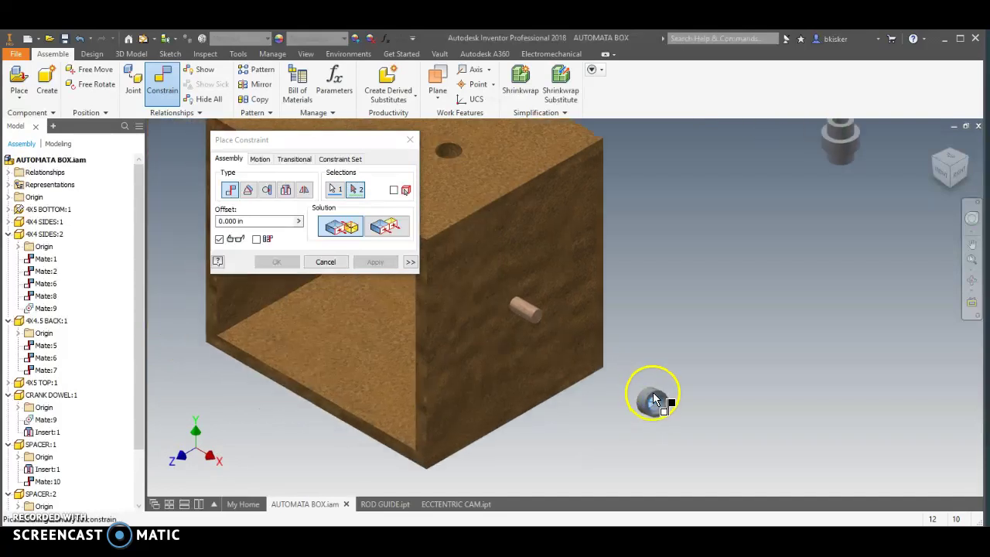
{"action": "left_click", "coordinate": [529, 311]}
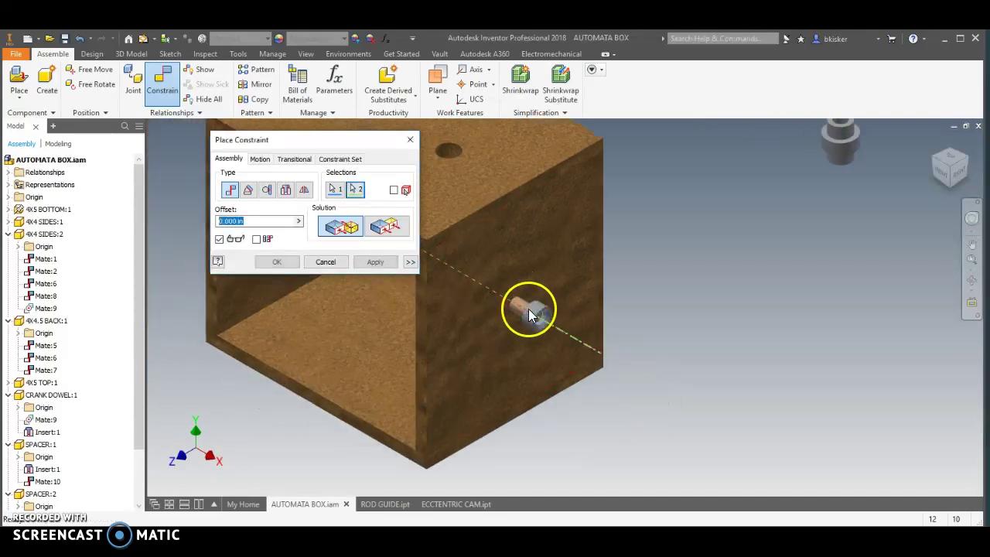
{"action": "left_click", "coordinate": [276, 261]}
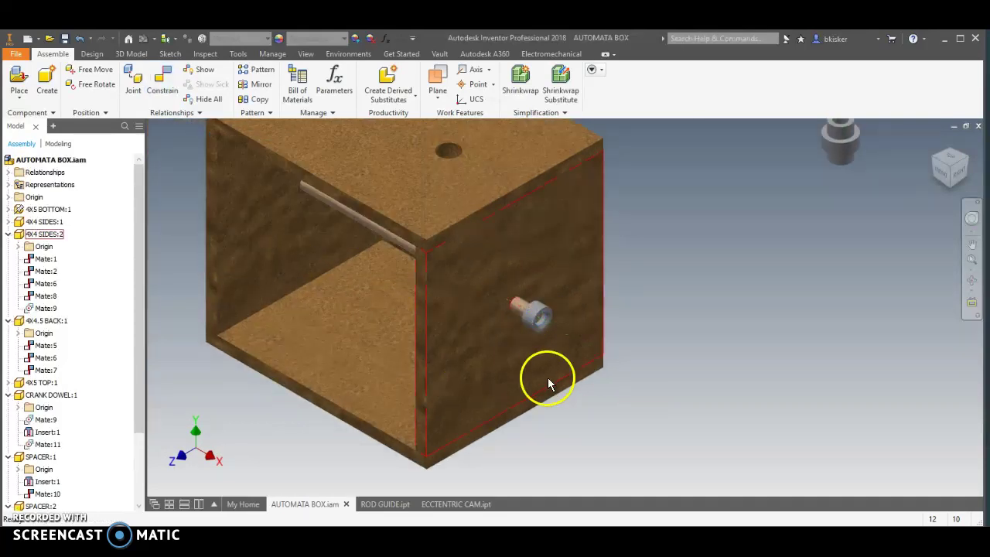
- Slide SPACER:2 outward along the dowel axis and mate its box-facing end face to the outer face of 4X4 SIDES:2 with a 0.000 in offset
{"action": "left_click_drag", "start_coordinate": [533, 314], "coordinate": [878, 440]}
{"action": "scroll", "coordinate": [874, 425], "scroll_direction": "down", "scroll_amount": 5}
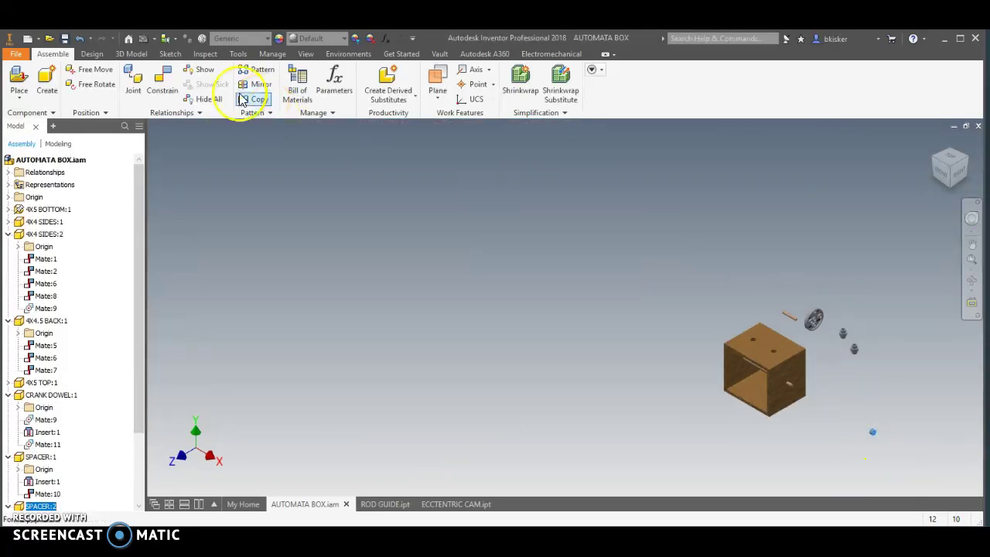
{"action": "left_click", "coordinate": [163, 80]}
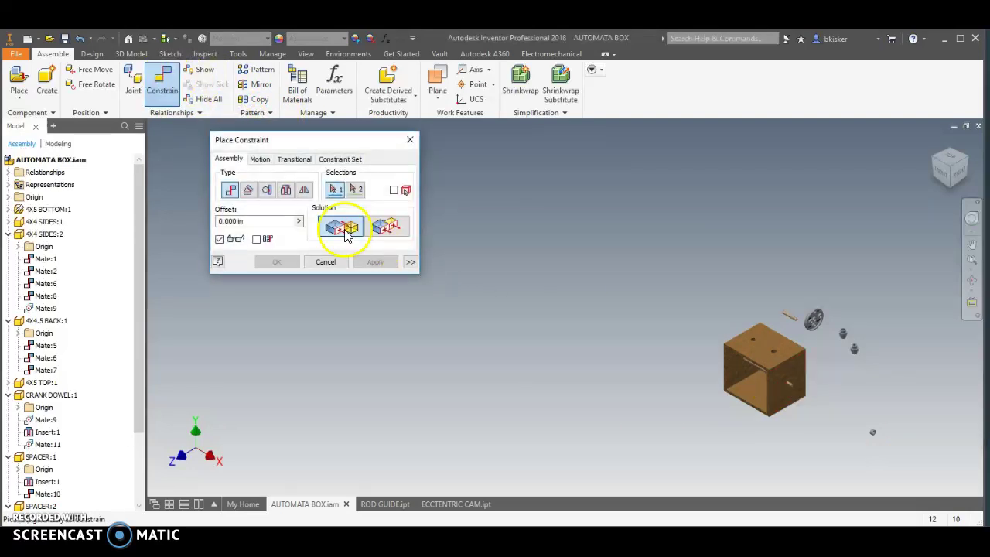
{"action": "left_click", "coordinate": [785, 391]}
{"action": "left_click", "coordinate": [931, 153]}
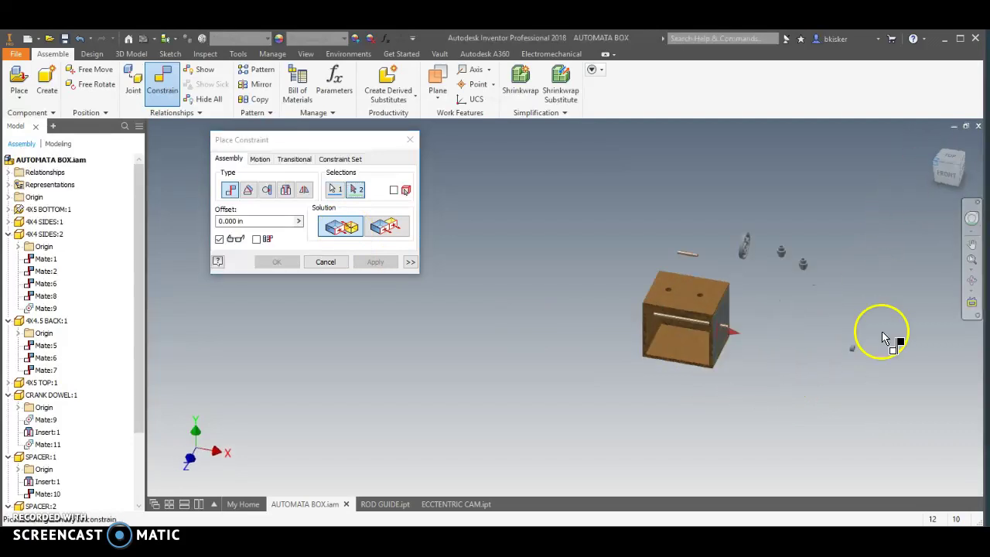
{"action": "scroll", "coordinate": [684, 334], "scroll_direction": "up", "scroll_amount": 5}
{"action": "scroll", "coordinate": [640, 393], "scroll_direction": "down", "scroll_amount": 3}
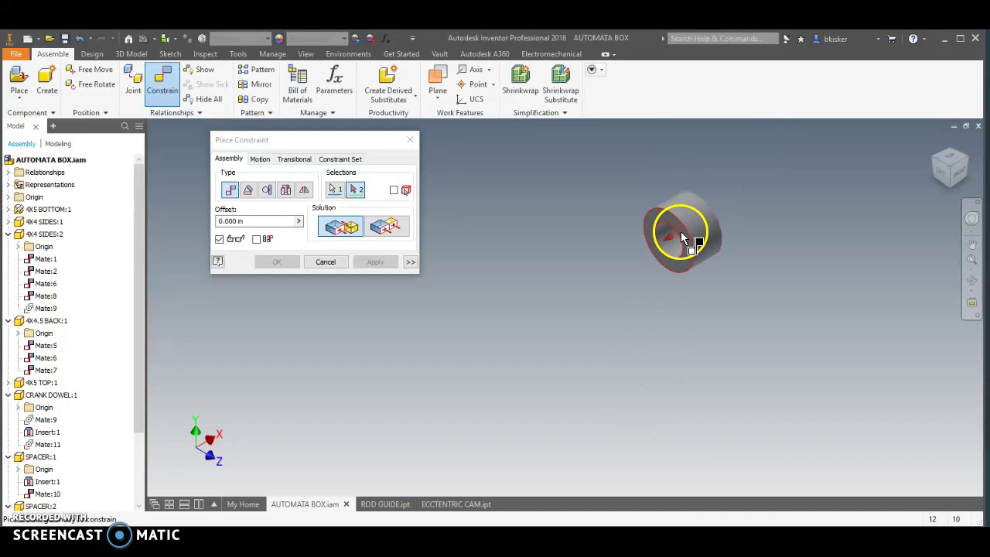
{"action": "left_click", "coordinate": [682, 238]}
{"action": "left_click", "coordinate": [278, 263]}
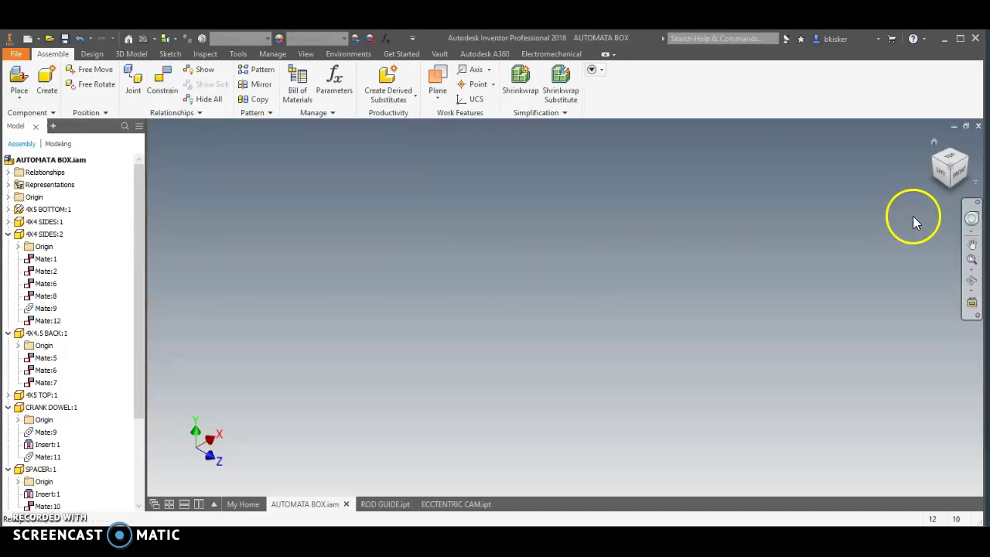
- Examine the crank dowel and both spacers against the side panels in isometric and front views
{"action": "left_click", "coordinate": [934, 142]}
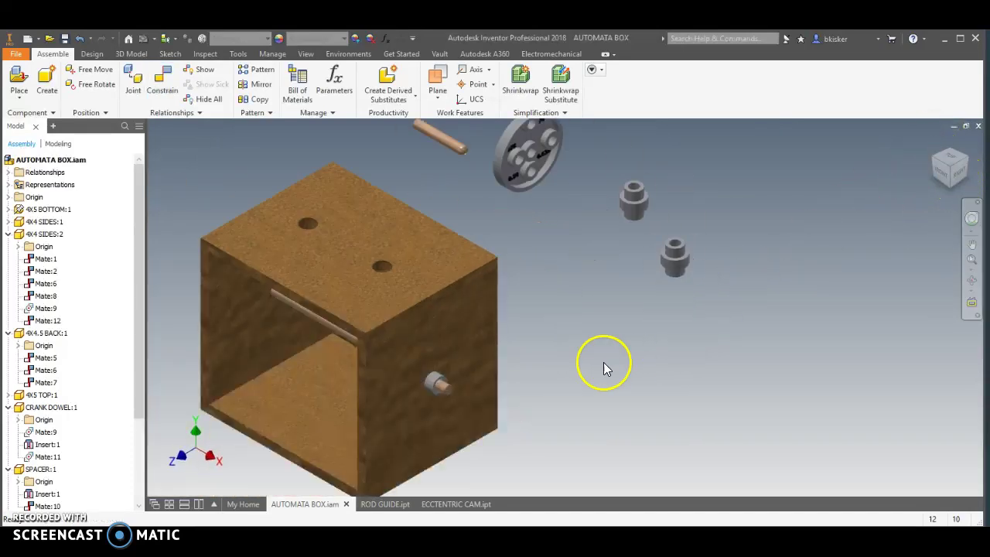
{"action": "scroll", "coordinate": [467, 382], "scroll_direction": "up", "scroll_amount": 5}
{"action": "scroll", "coordinate": [692, 302], "scroll_direction": "down", "scroll_amount": 4}
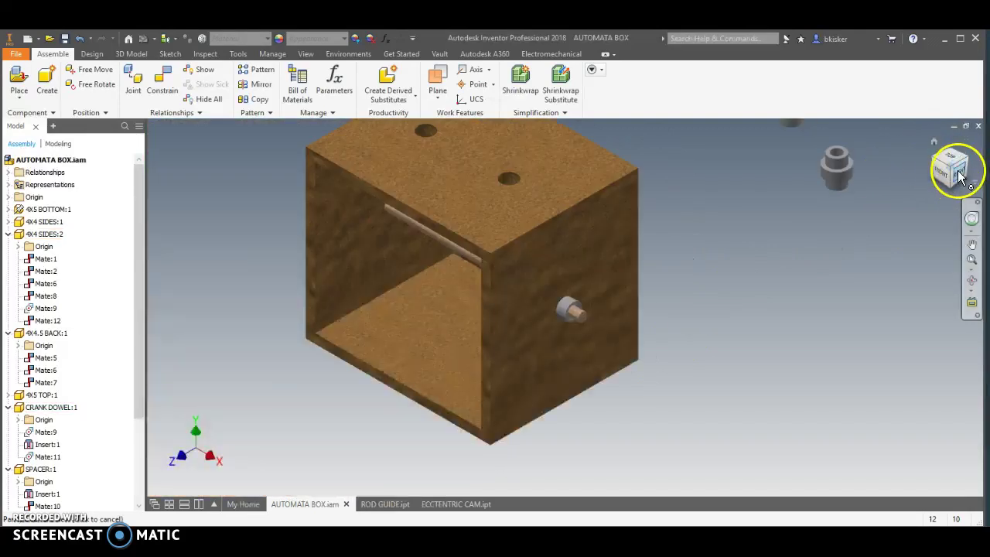
{"action": "left_click", "coordinate": [942, 172]}
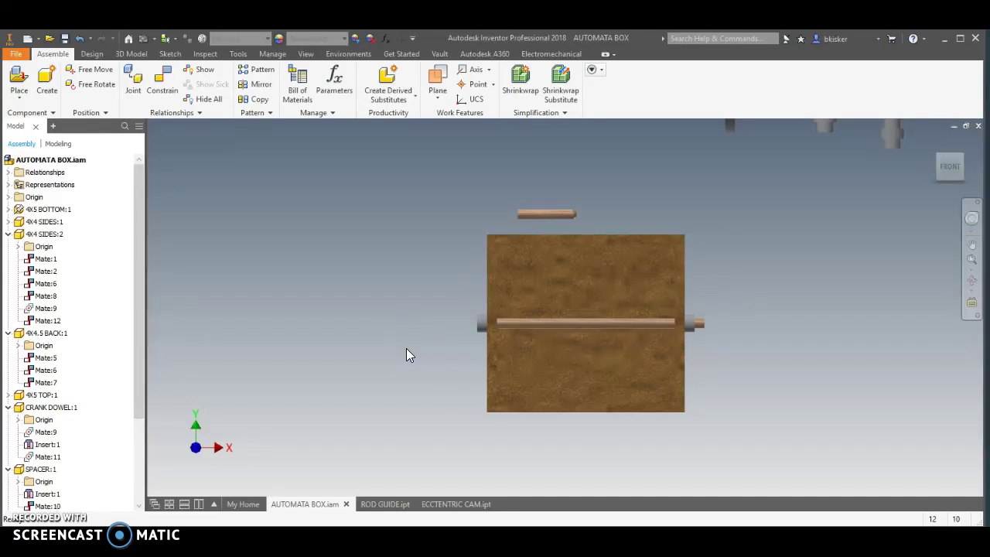
{"action": "scroll", "coordinate": [448, 389], "scroll_direction": "down", "scroll_amount": 5}
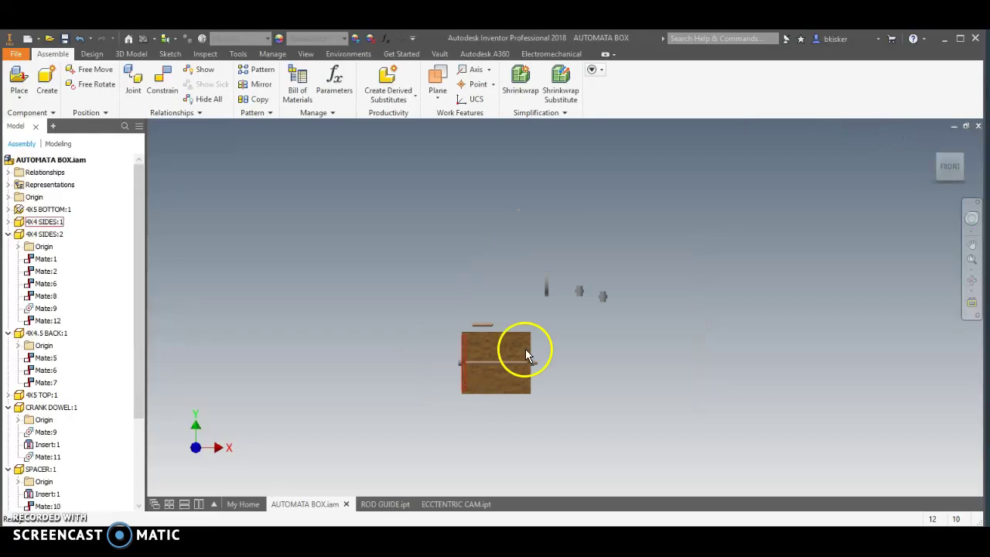
- Move the round crank disc and the short loose handle dowel beside side panel 4X4 SIDES:2, near the protruding crank dowel end
{"action": "left_click", "coordinate": [933, 141]}
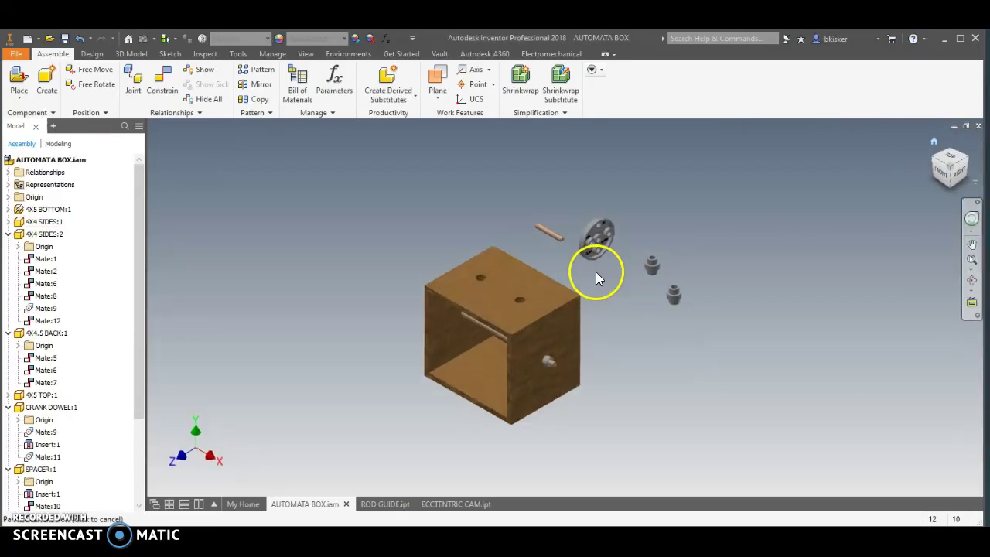
{"action": "left_click_drag", "start_coordinate": [593, 246], "coordinate": [637, 394]}
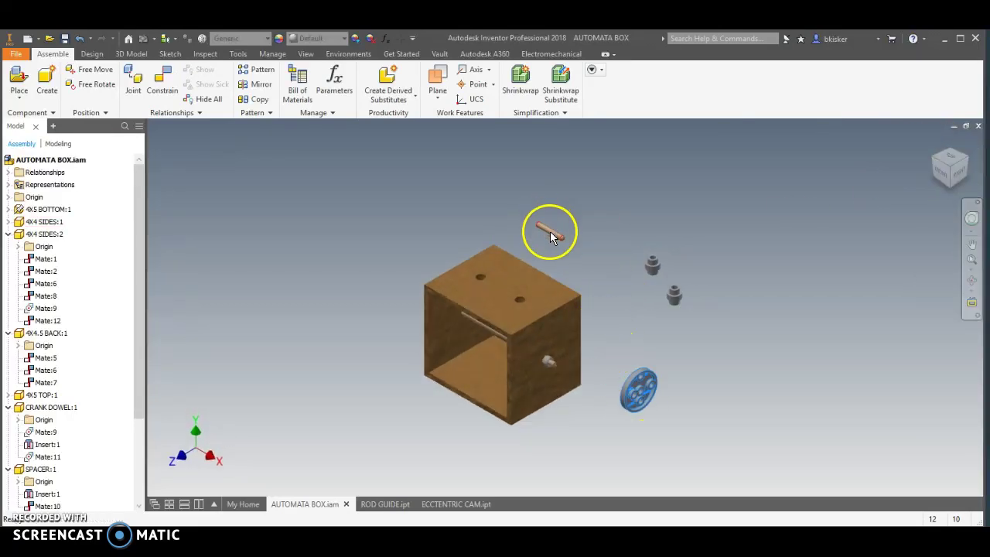
{"action": "left_click_drag", "start_coordinate": [549, 230], "coordinate": [714, 420]}
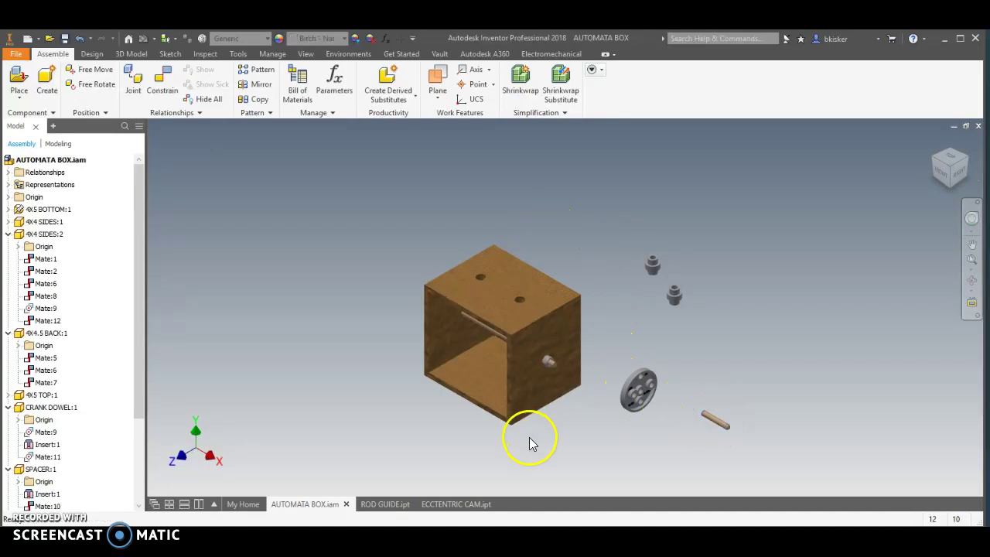